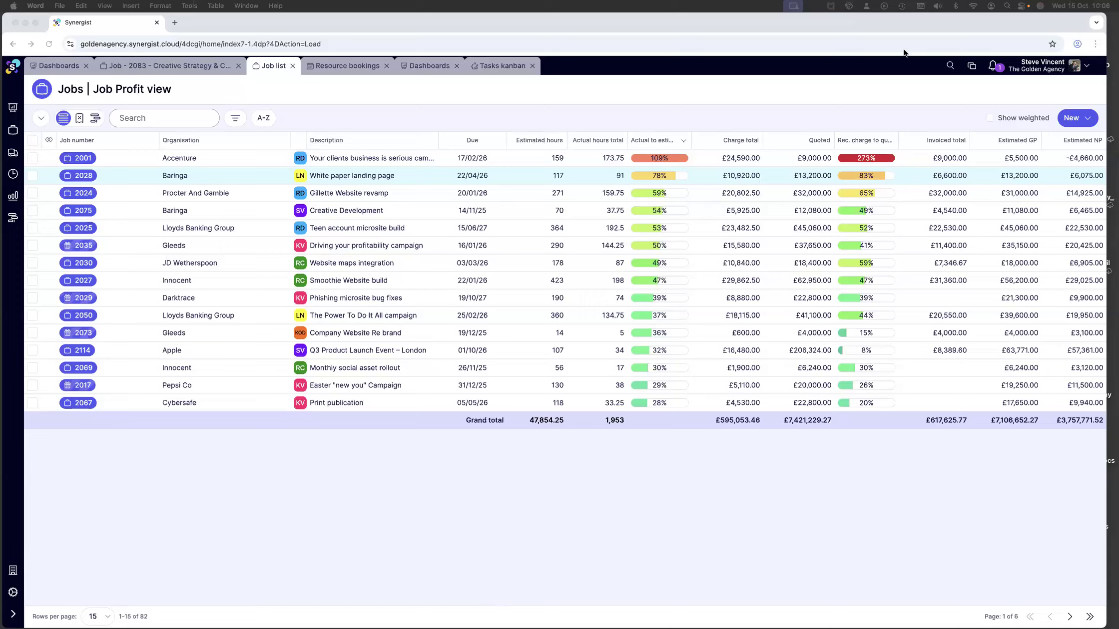
# Try setting up a new job for The Agency Works Team Ltd with the Digital Development template, and cancel it.
pyautogui.click(1065, 118)
pyautogui.click(1068, 118)
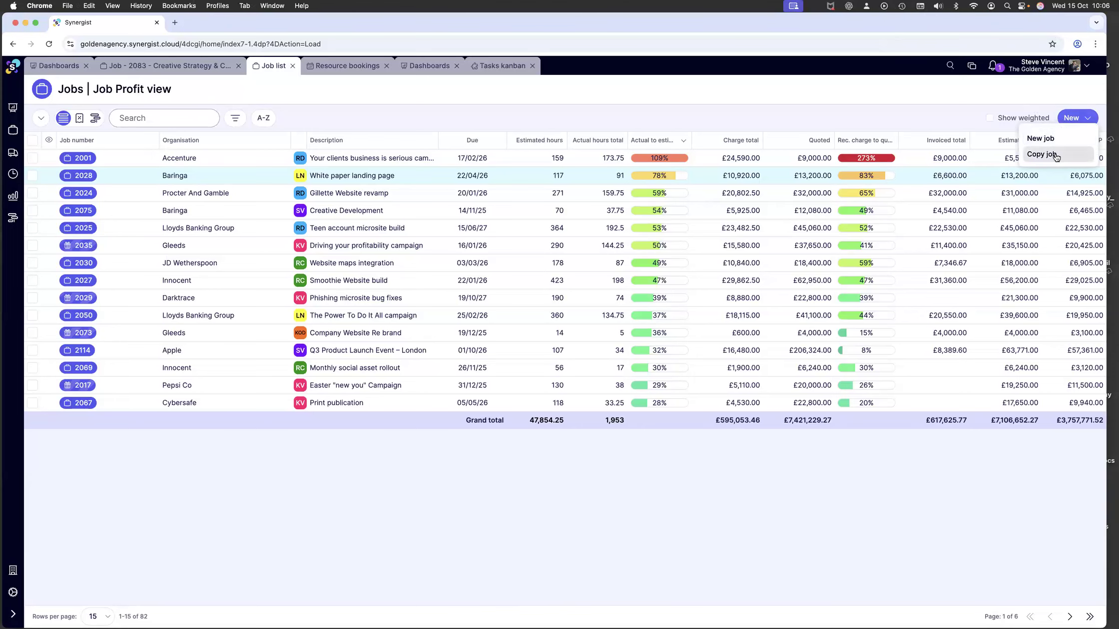
pyautogui.click(1055, 155)
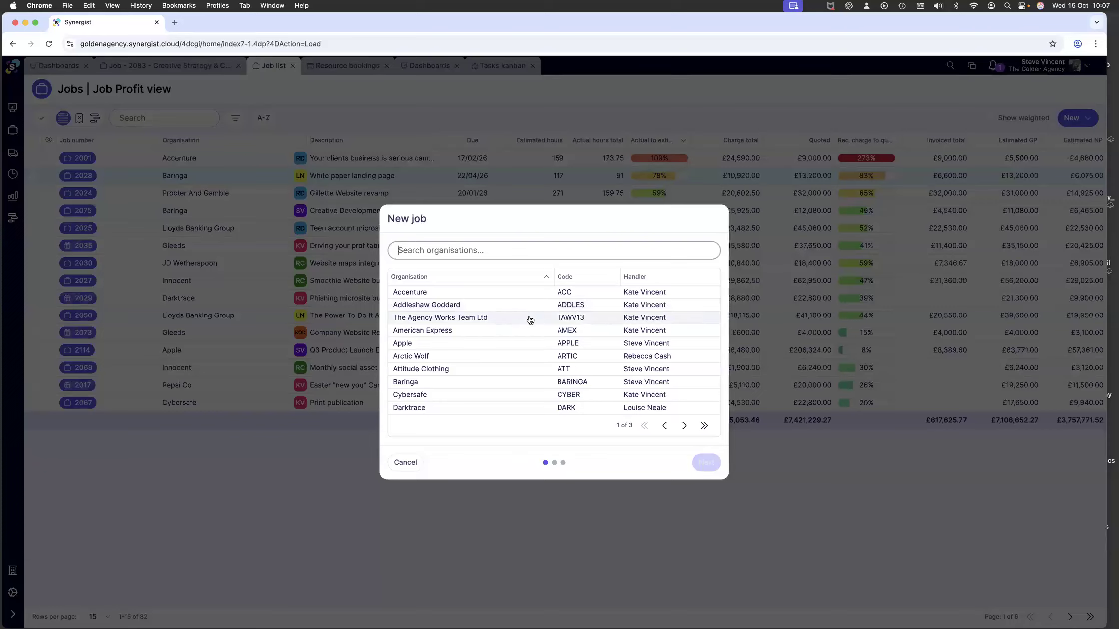
pyautogui.click(529, 320)
pyautogui.click(707, 462)
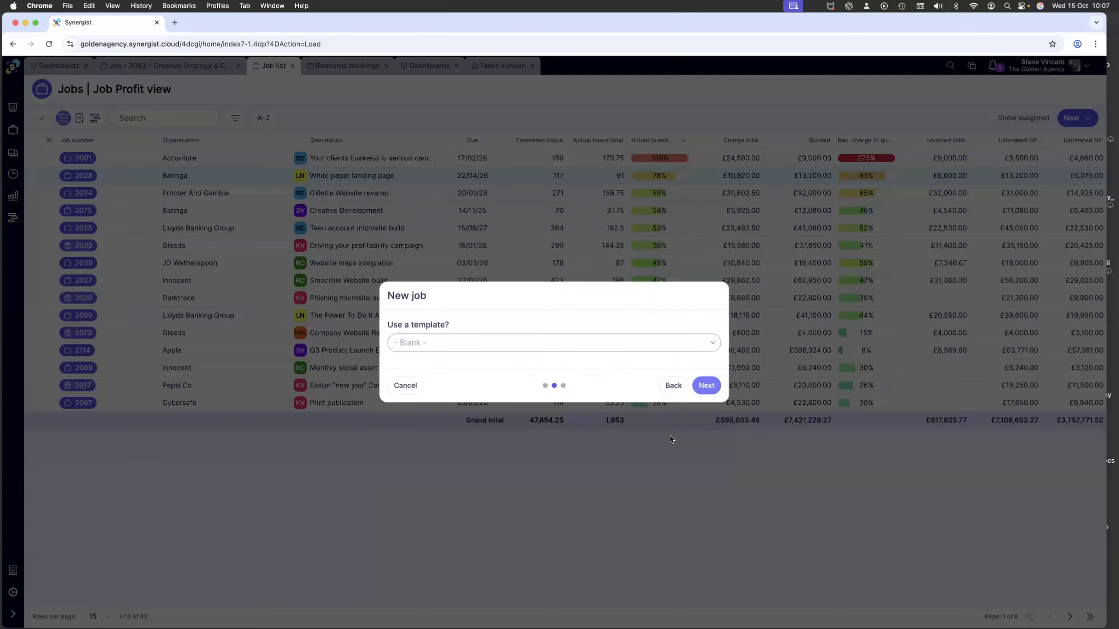
pyautogui.click(605, 345)
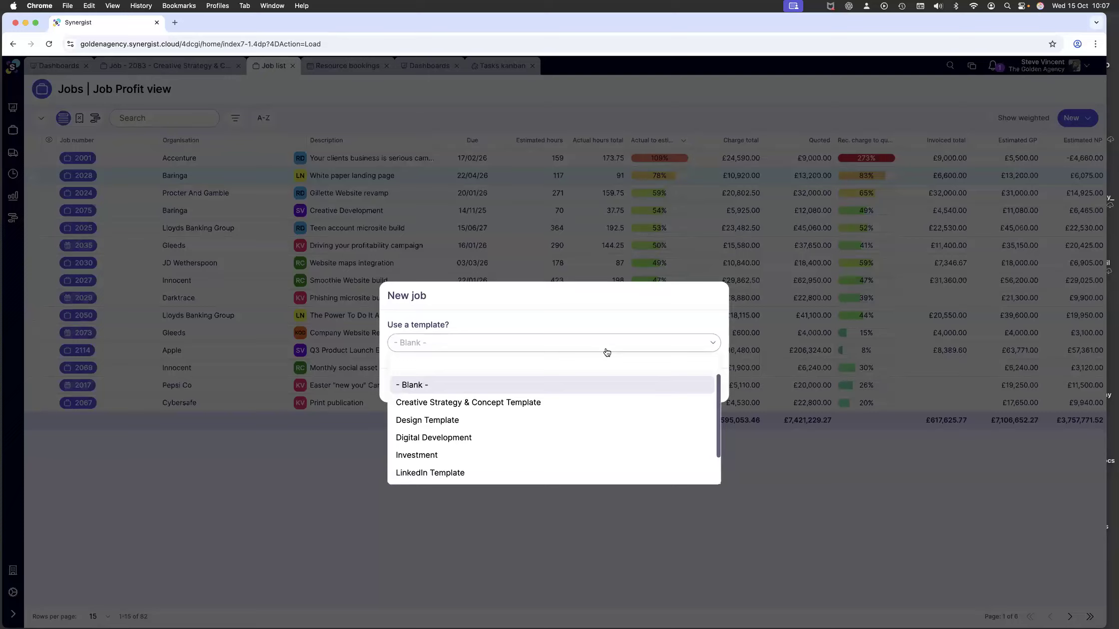
pyautogui.click(575, 435)
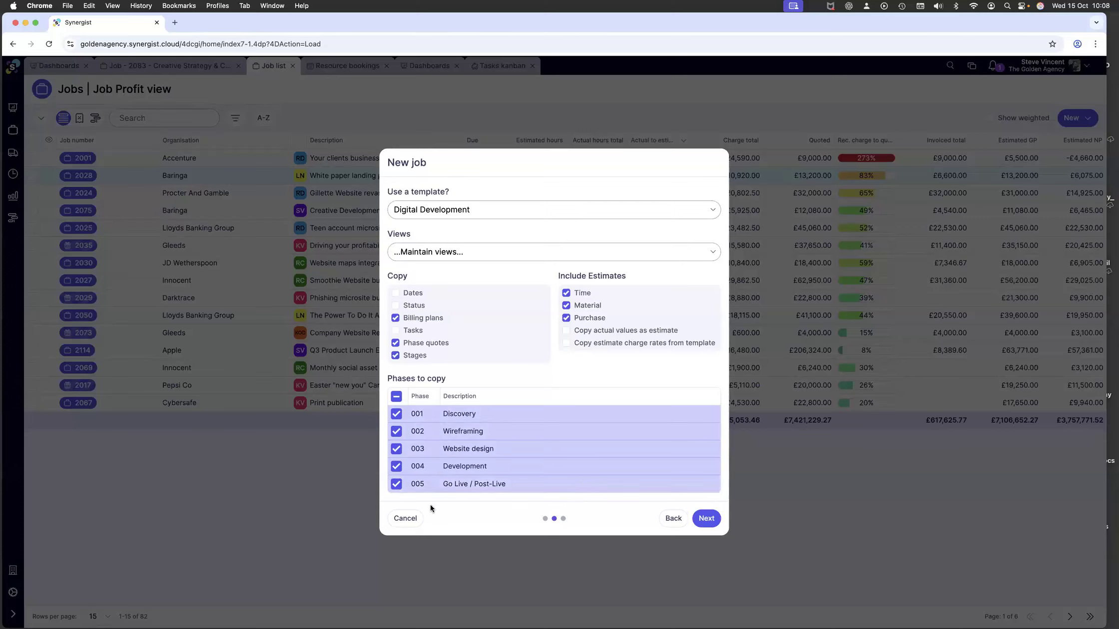
pyautogui.click(405, 518)
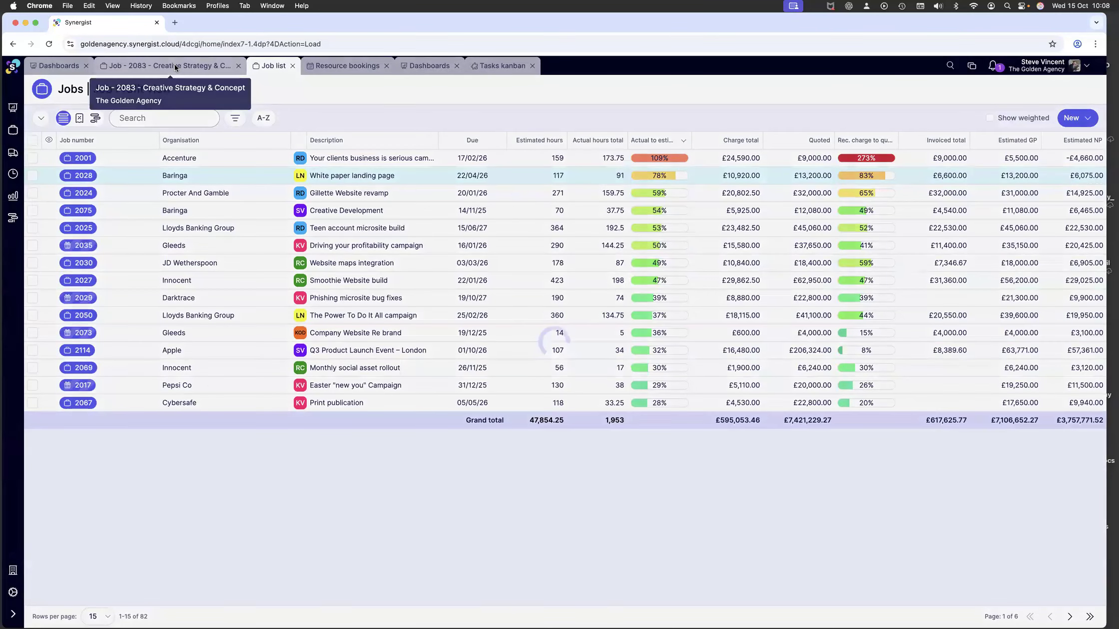
# Open the phase quotes of the Creative Strategy & Concept job and enlarge the Creative Conceptualisation description to show its full text.
pyautogui.click(175, 67)
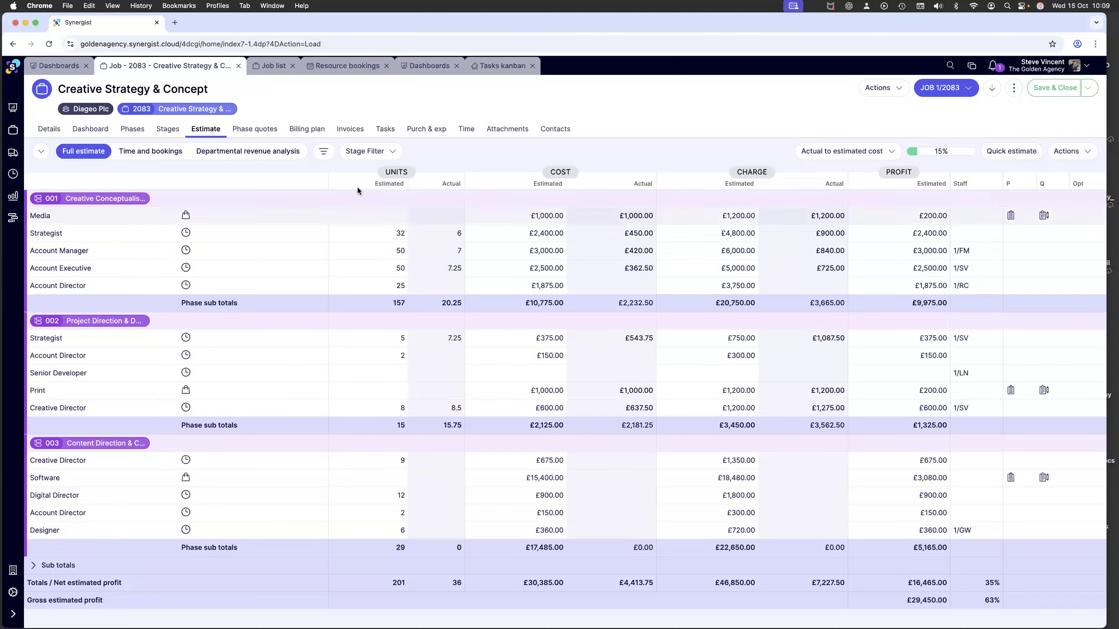
pyautogui.click(270, 131)
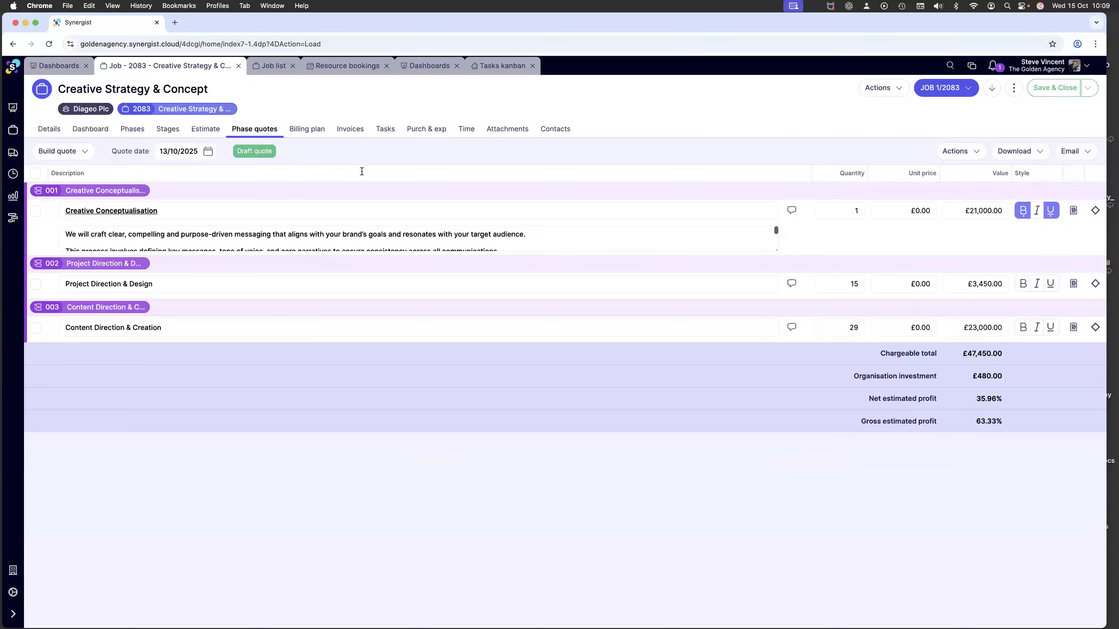
pyautogui.moveTo(776, 251); pyautogui.dragTo(769, 337)
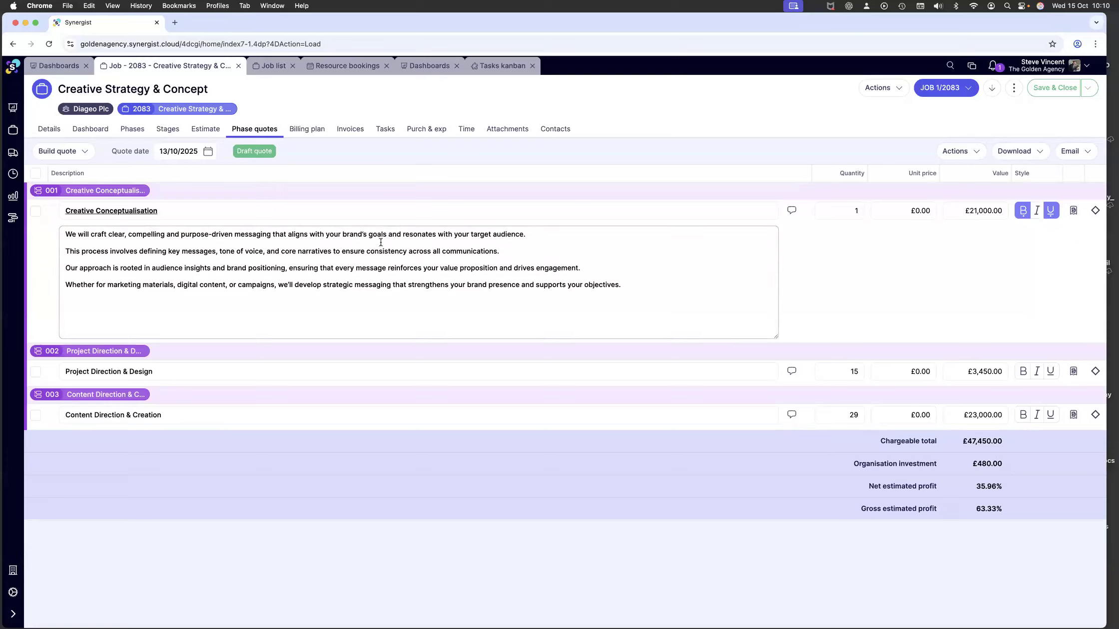
# Show the job's phases Gantt chart with a wider description column, and collapse and re-expand phase 001 Creative Conceptualisation.
pyautogui.click(133, 131)
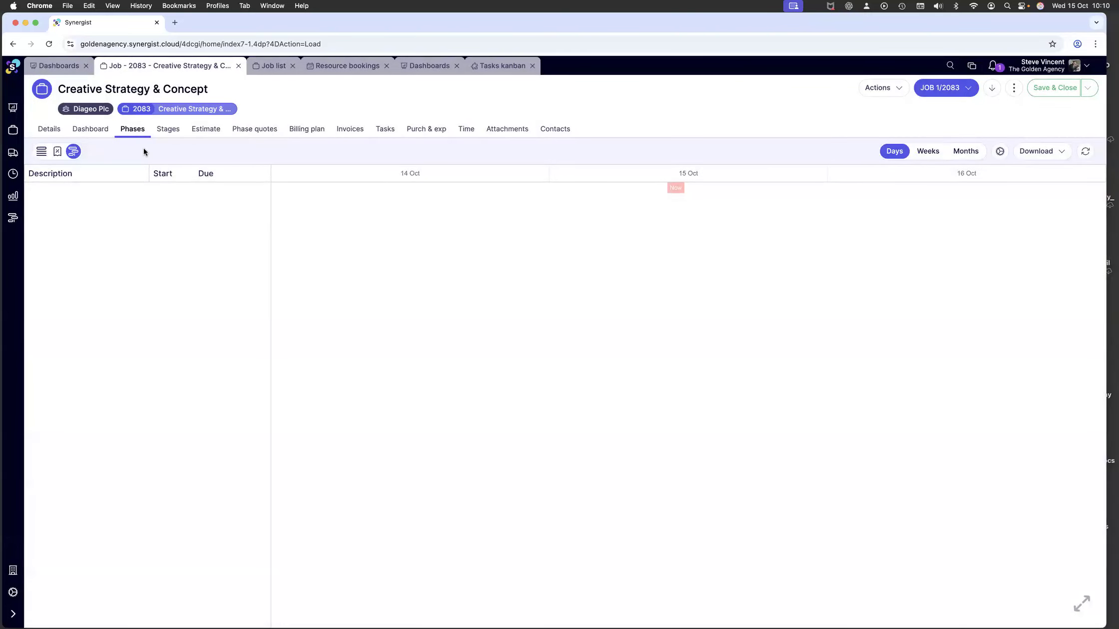
pyautogui.moveTo(151, 181); pyautogui.dragTo(193, 183)
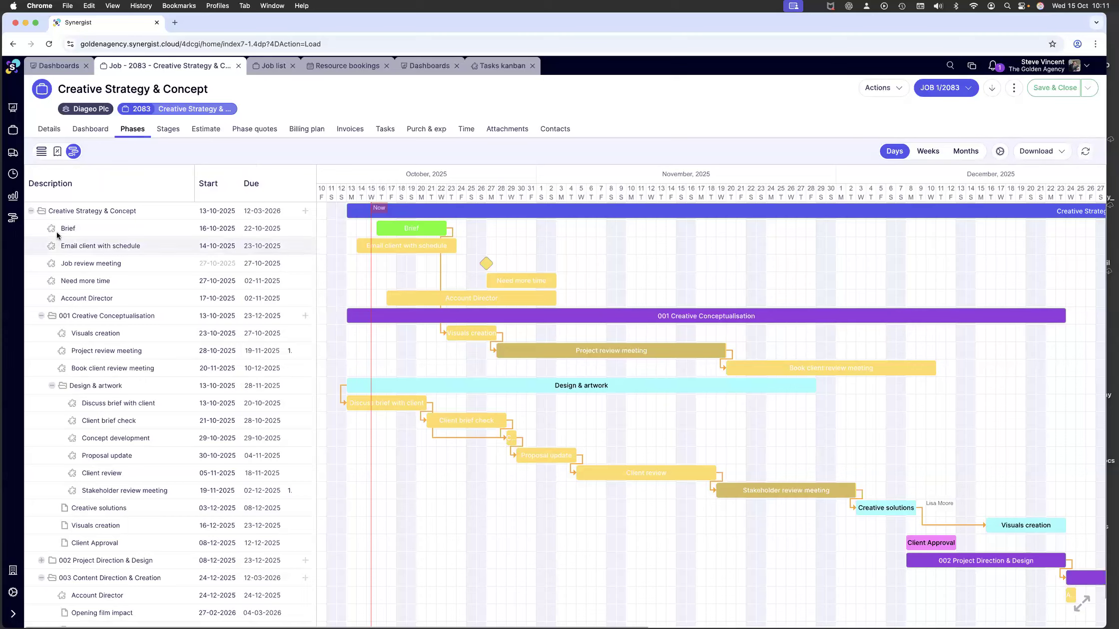
pyautogui.click(31, 212)
pyautogui.click(31, 212)
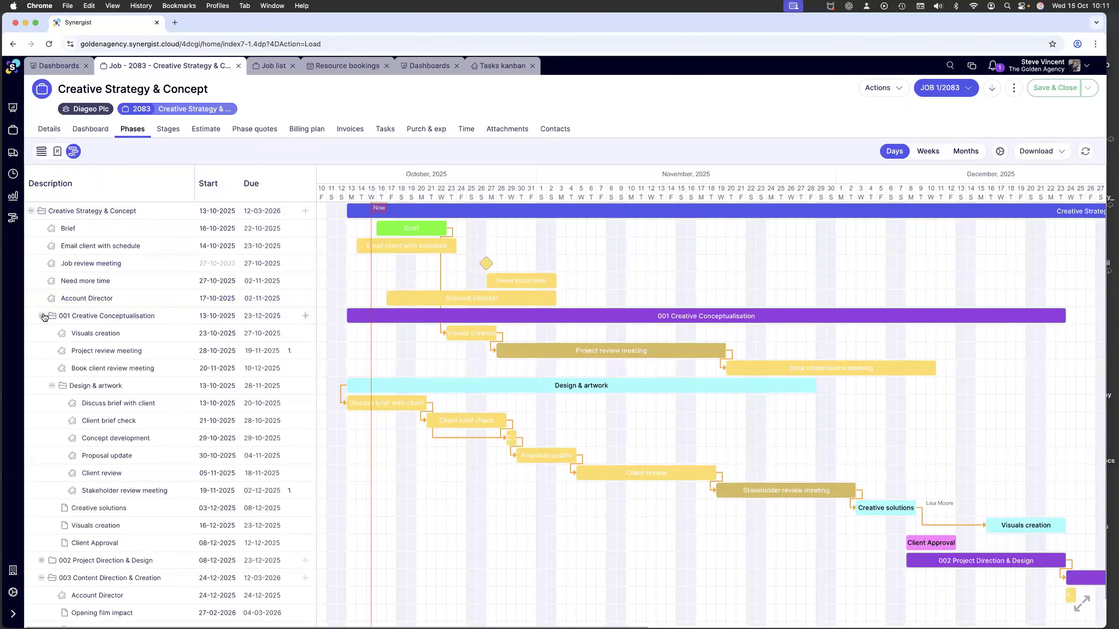
pyautogui.click(43, 317)
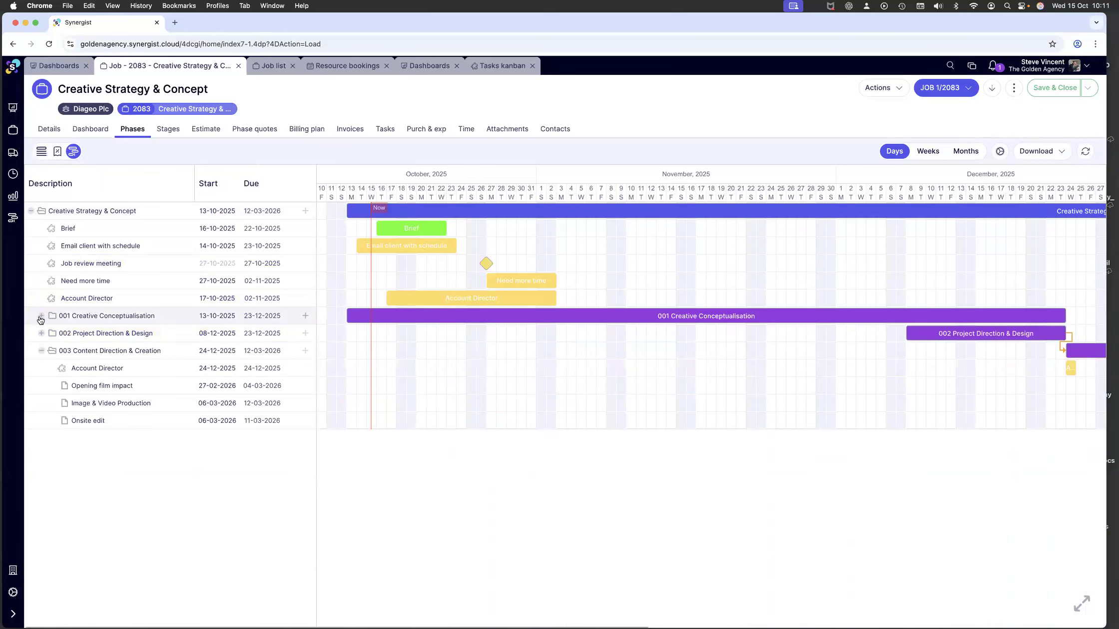
pyautogui.click(41, 317)
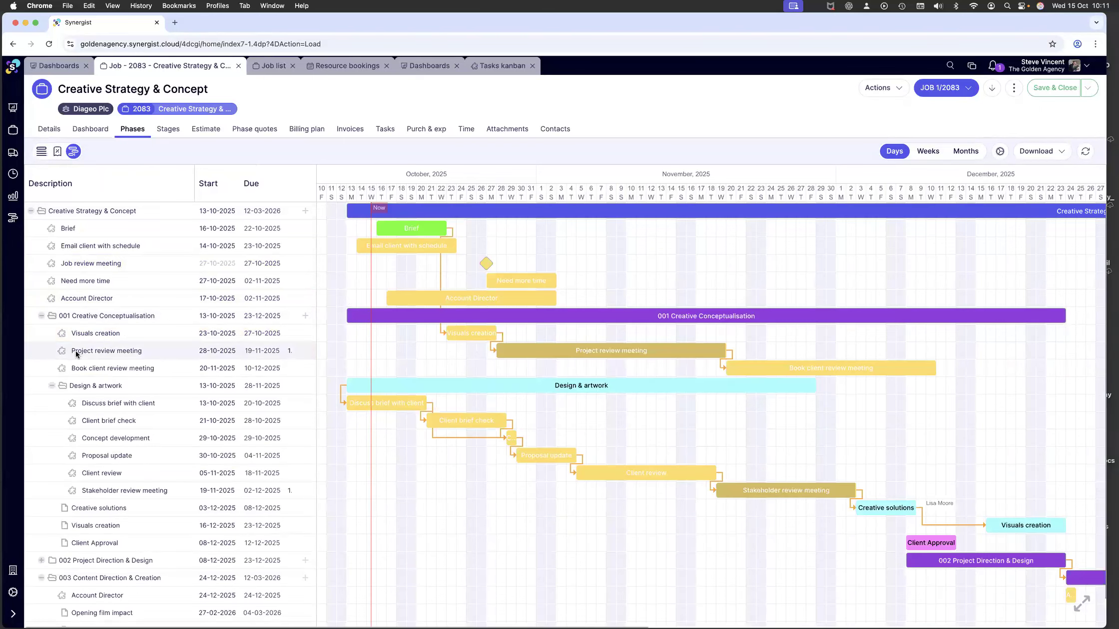
# Reschedule the Brief task on the Gantt chart to run from 20-10-2025 to 24-10-2025.
pyautogui.moveTo(482, 267)
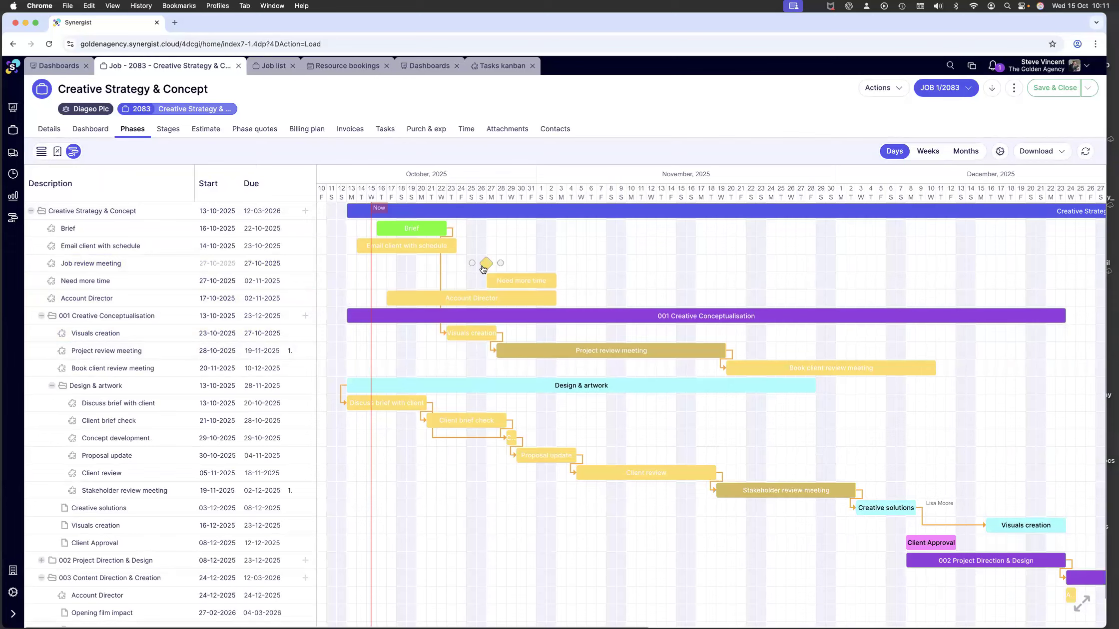
pyautogui.moveTo(435, 229)
pyautogui.moveTo(435, 228); pyautogui.dragTo(475, 229)
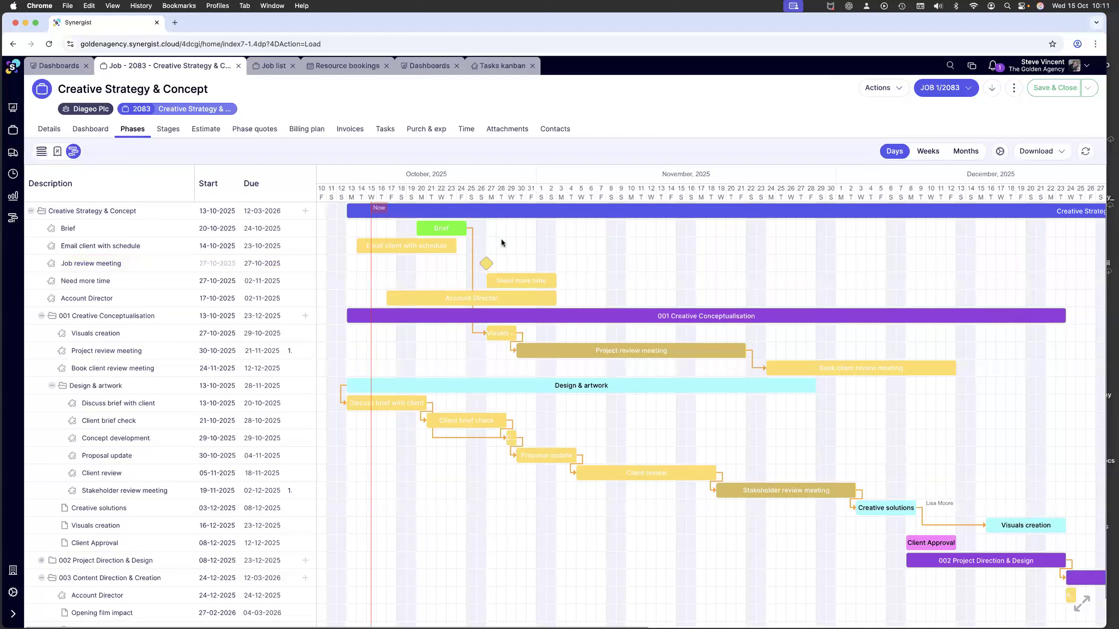
# Inspect the lag setting of the dependency between Brief and Visuals creation, and leave it without saving.
pyautogui.click(473, 230)
pyautogui.doubleClick(474, 229)
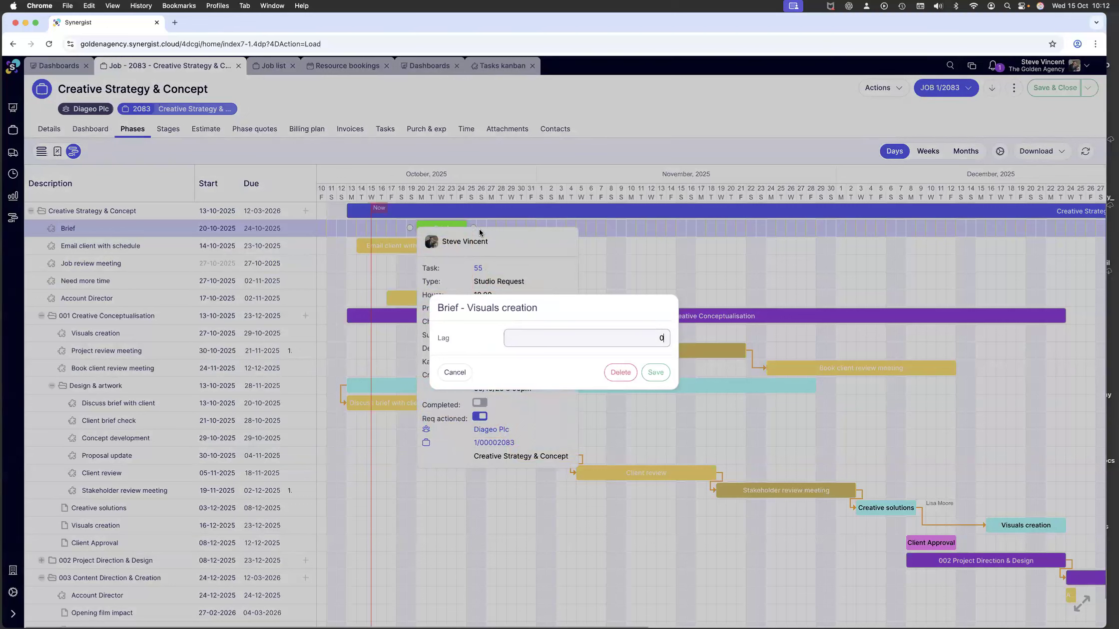
pyautogui.click(461, 373)
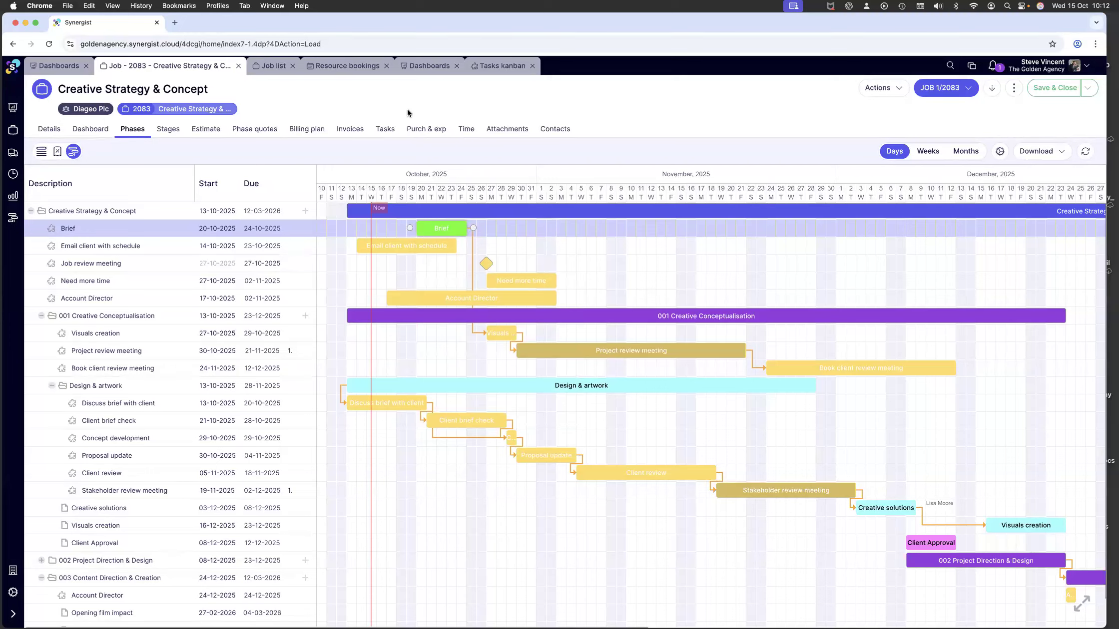
# Go to the resource bookings for Oct 20 – 24, 2025, and collapse and re-expand the Client Services team.
pyautogui.click(357, 71)
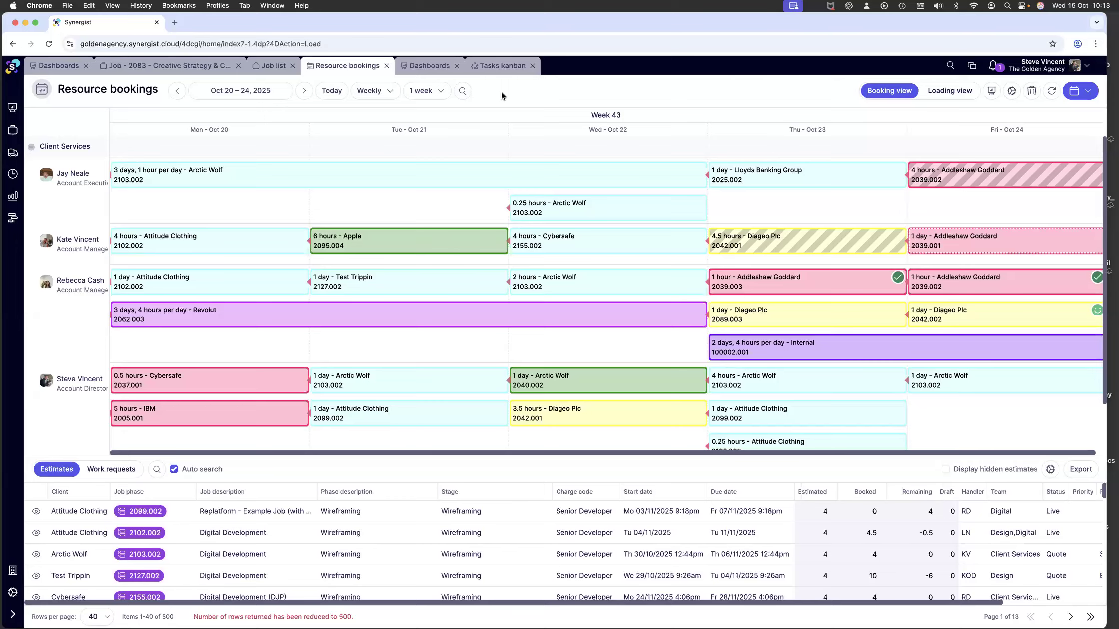
pyautogui.click(31, 147)
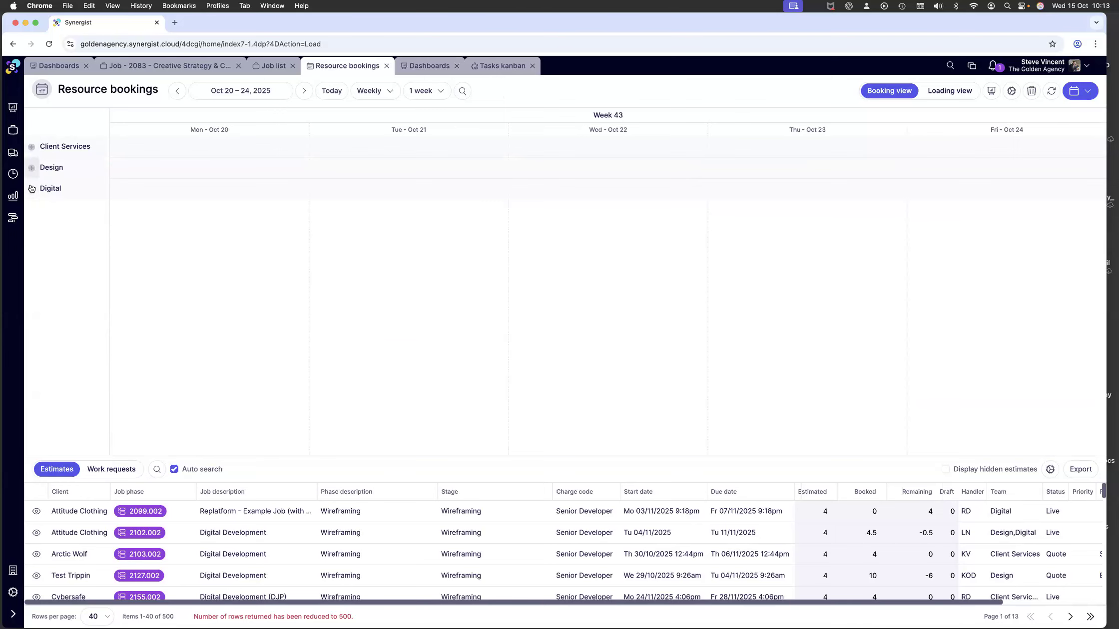
pyautogui.click(32, 151)
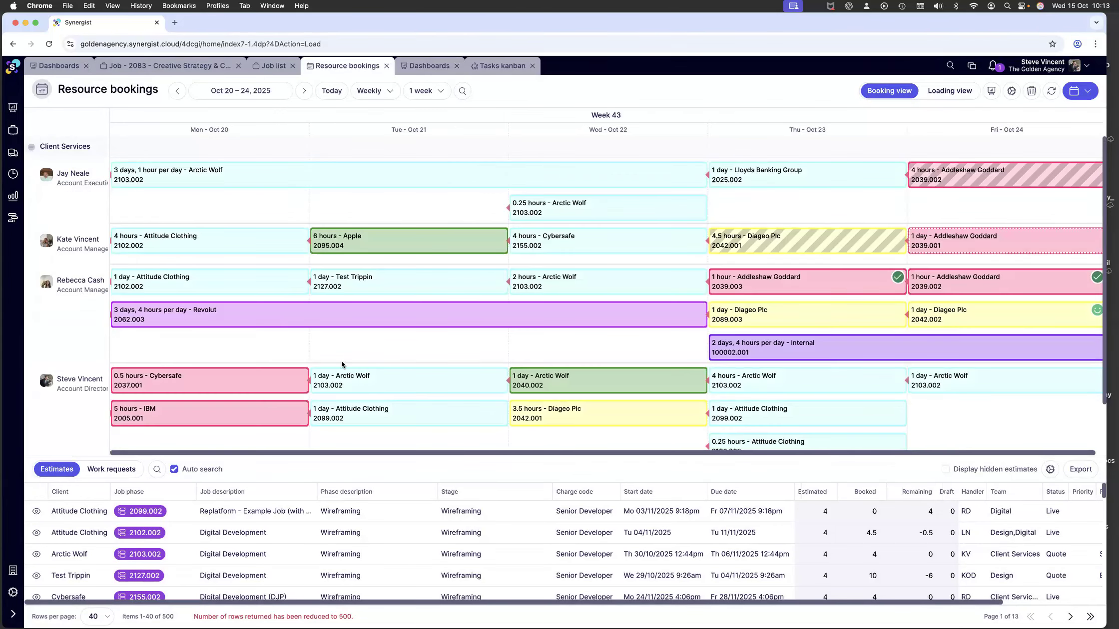
# Enlarge the estimates list below the booking calendar and browse its rows and further columns.
pyautogui.moveTo(432, 456); pyautogui.dragTo(432, 245)
pyautogui.scroll(-1, 410, 416)
pyautogui.scroll(-10, 410, 415)
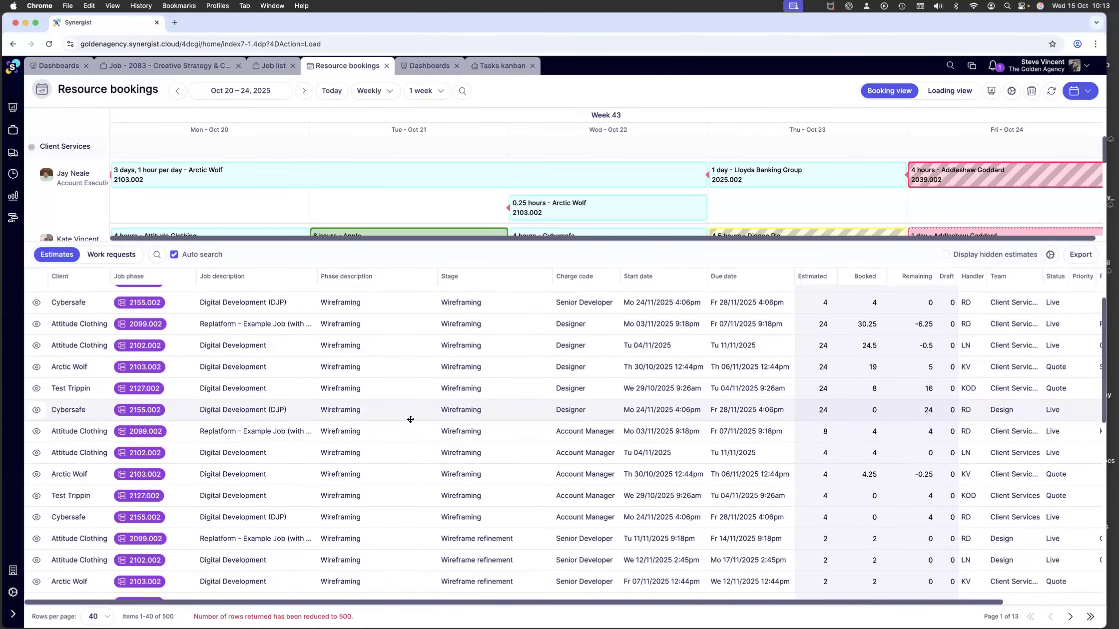
pyautogui.scroll(10, 409, 423)
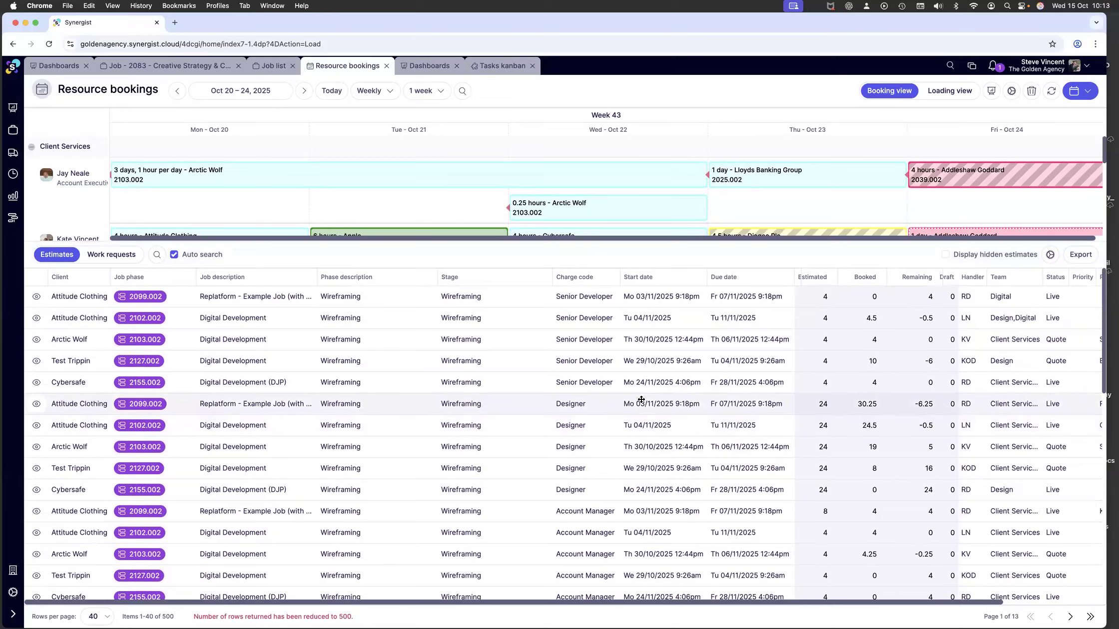
pyautogui.hscroll(2, 639, 400)
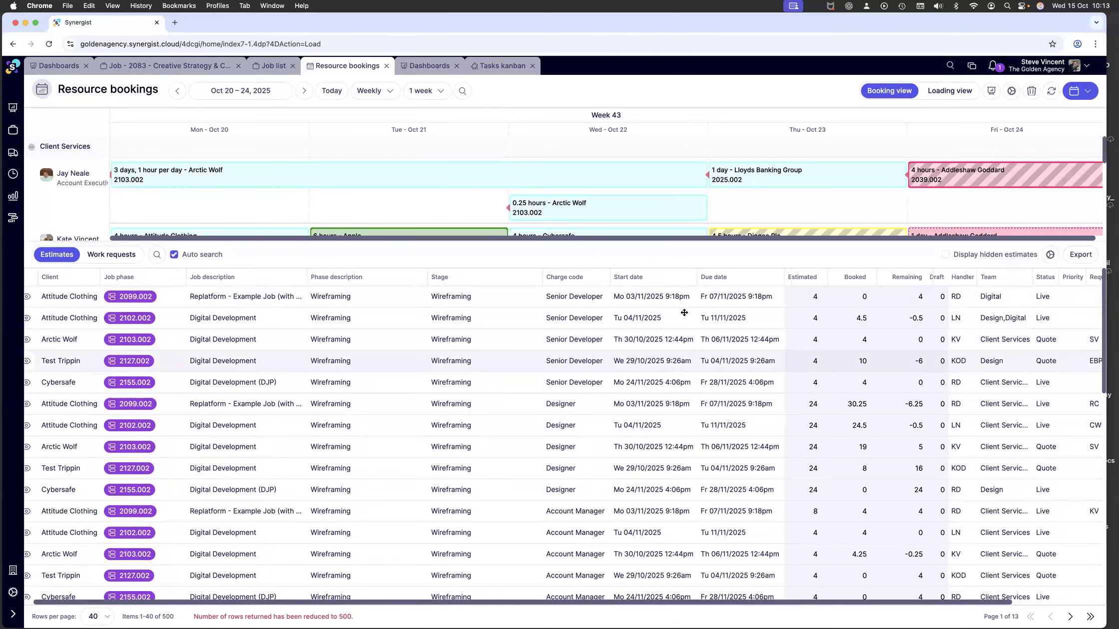
# Shrink the estimates list and book Attitude Clothing's 2099.002 Senior Developer Wireframing estimate for the second Client Services account manager on Tuesday, Oct 21.
pyautogui.moveTo(632, 257); pyautogui.dragTo(639, 473)
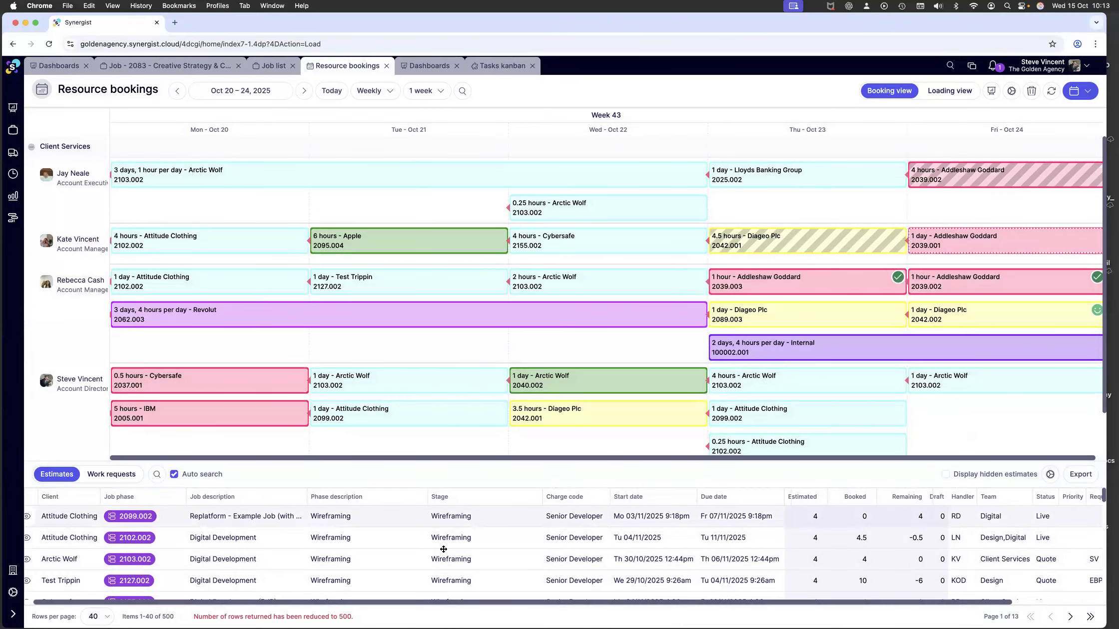
pyautogui.moveTo(221, 514); pyautogui.dragTo(342, 344)
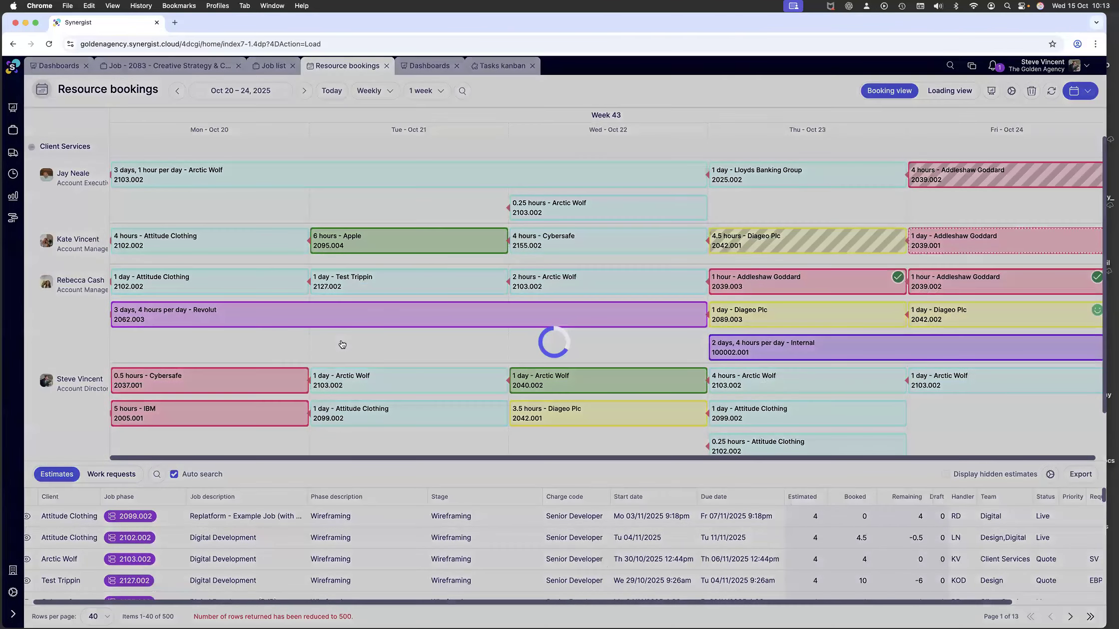
pyautogui.moveTo(379, 309)
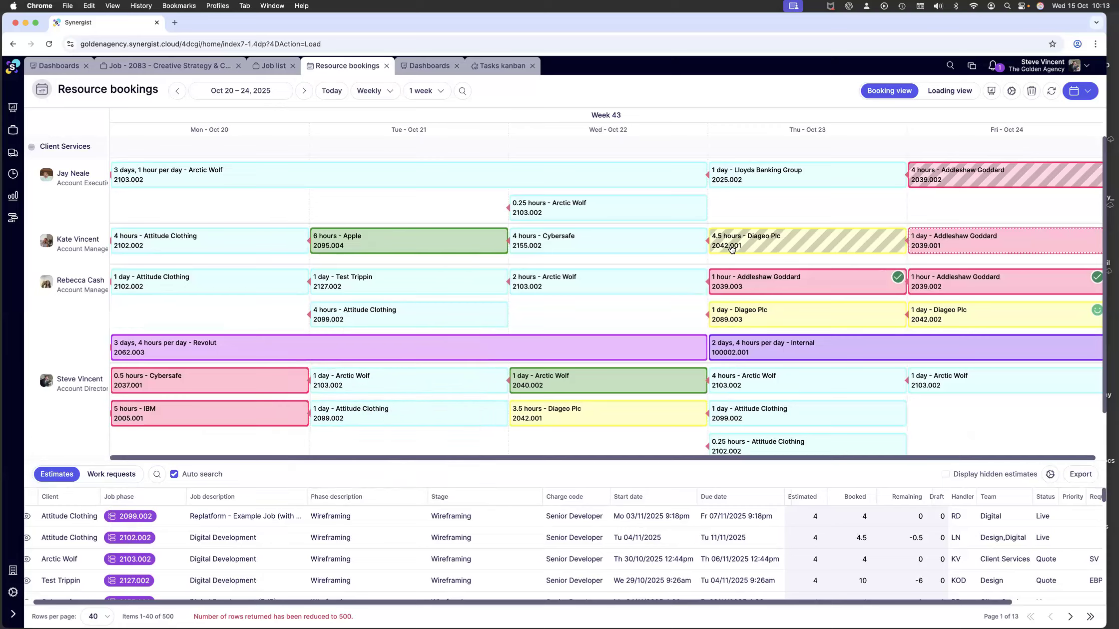
# Switch the resource bookings to Loading view and widen the resource column to fit the full job titles.
pyautogui.moveTo(732, 250)
pyautogui.click(958, 94)
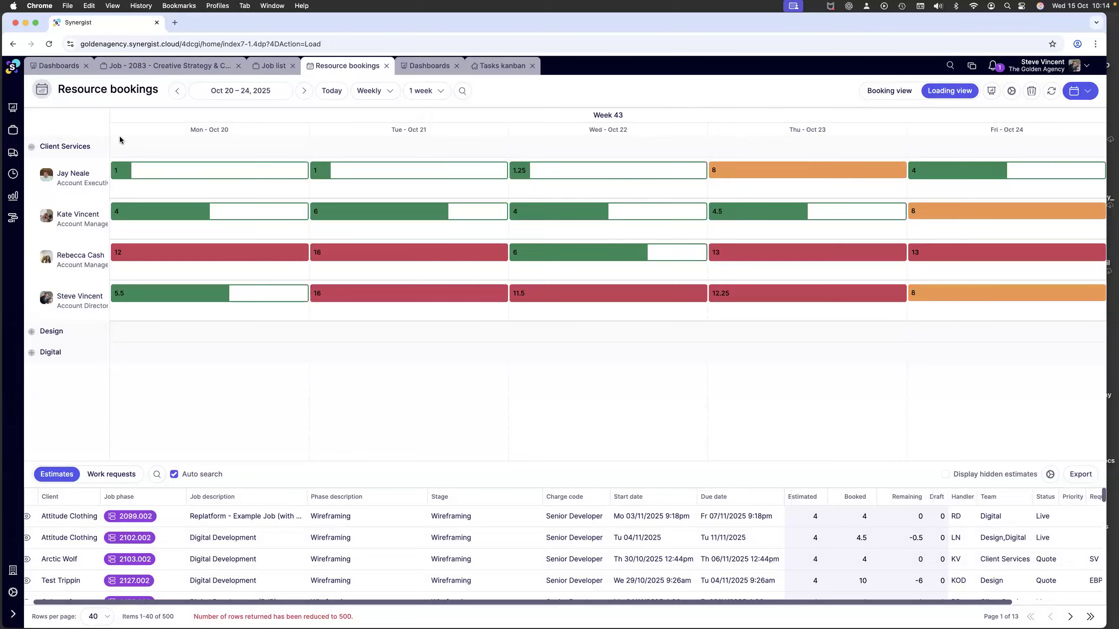
pyautogui.moveTo(110, 139); pyautogui.dragTo(122, 138)
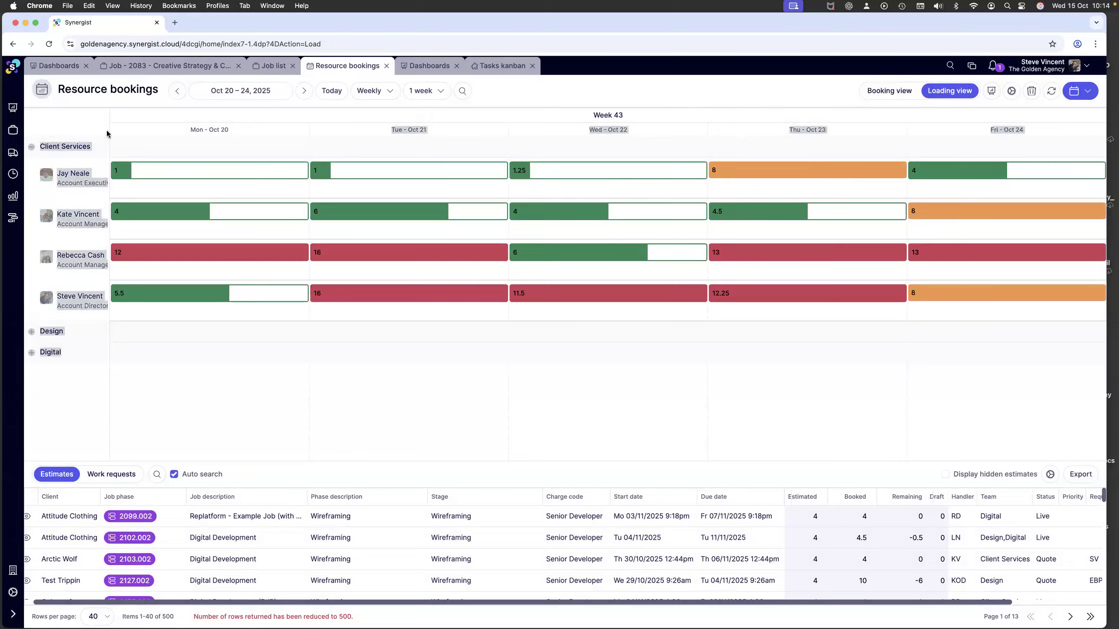
pyautogui.click(119, 135)
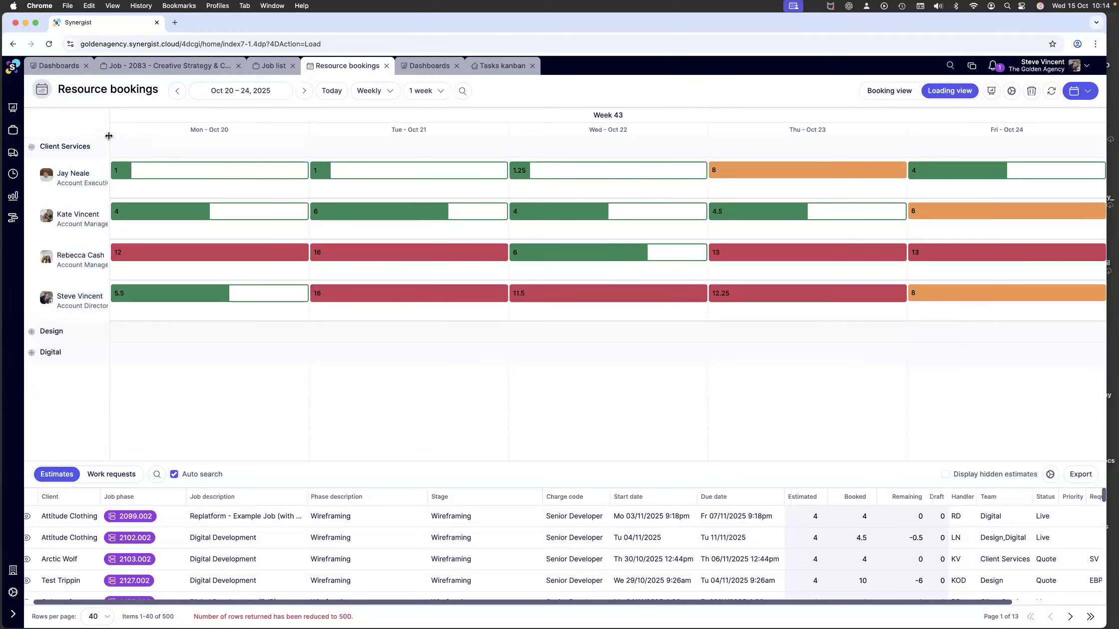
pyautogui.moveTo(123, 148); pyautogui.dragTo(127, 147)
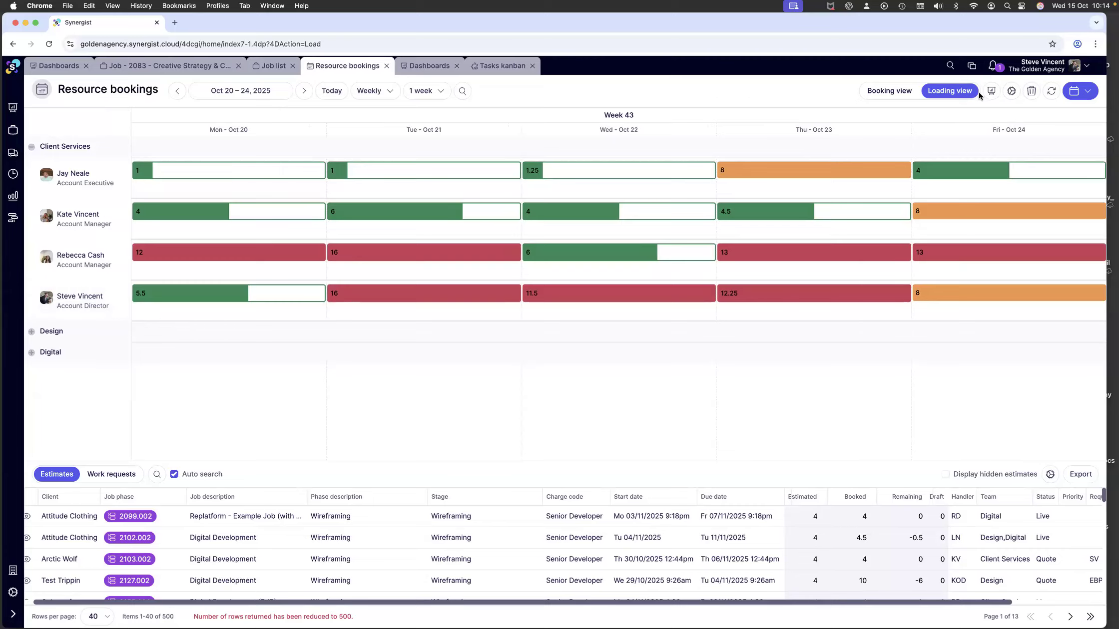
# Open the Capacity dashboard and set the Booked vs hours required chart to 5 columns, and look through the figures below it.
pyautogui.click(991, 92)
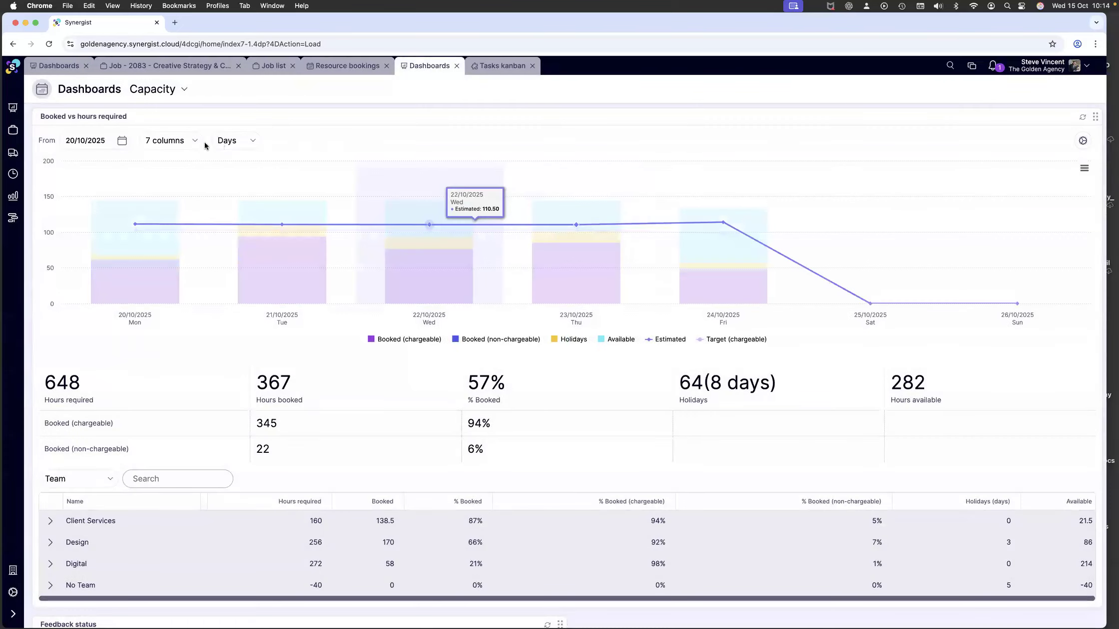
pyautogui.click(197, 142)
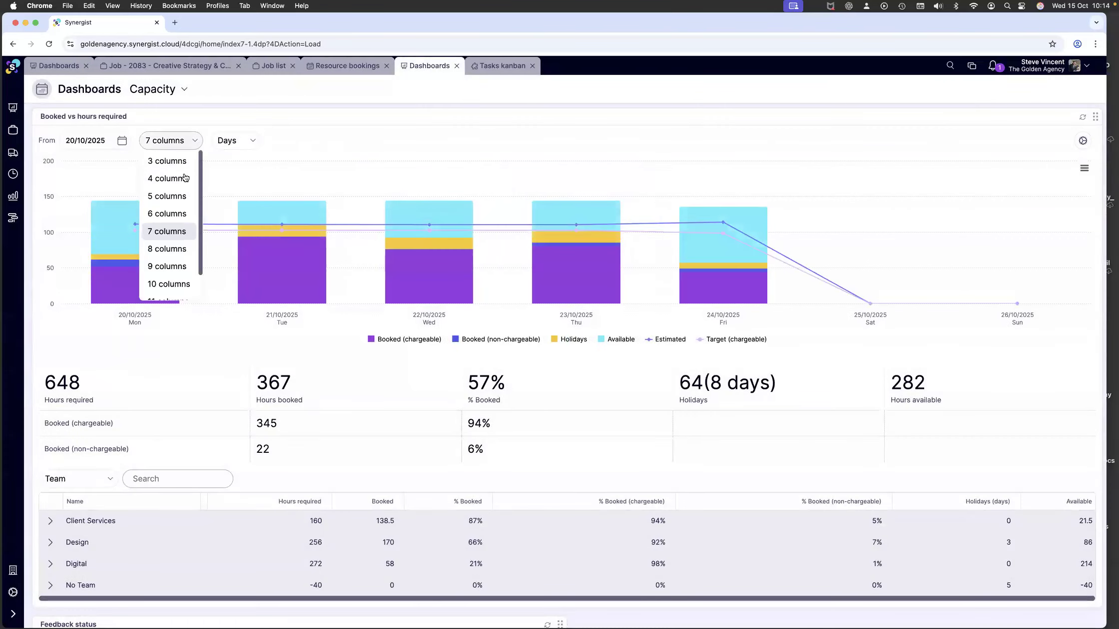
pyautogui.click(170, 196)
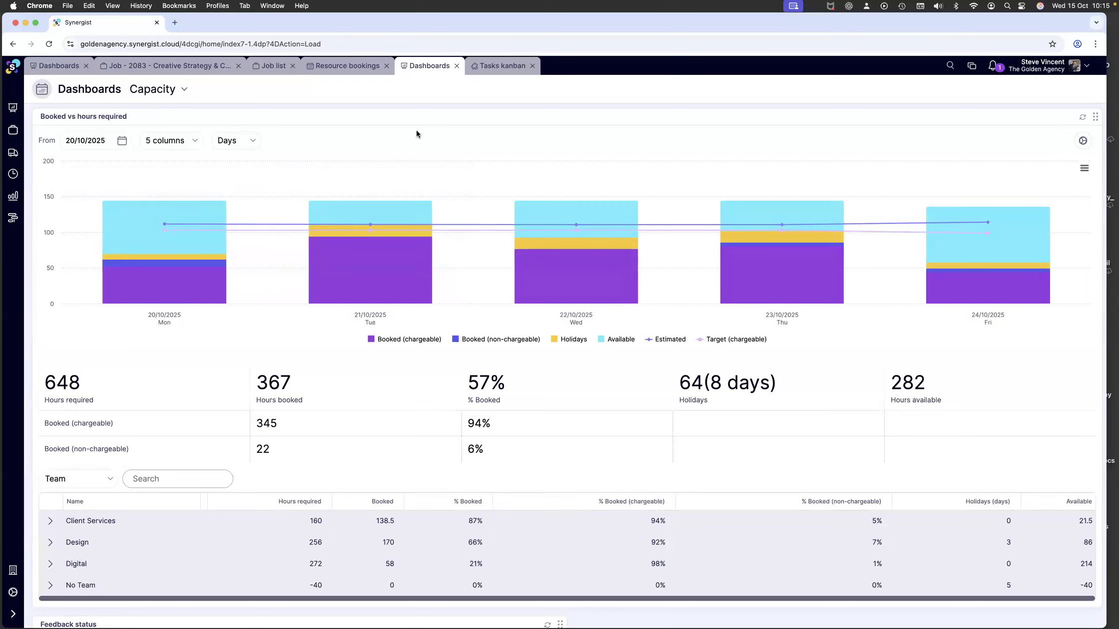
pyautogui.moveTo(211, 270)
pyautogui.scroll(-5, 858, 427)
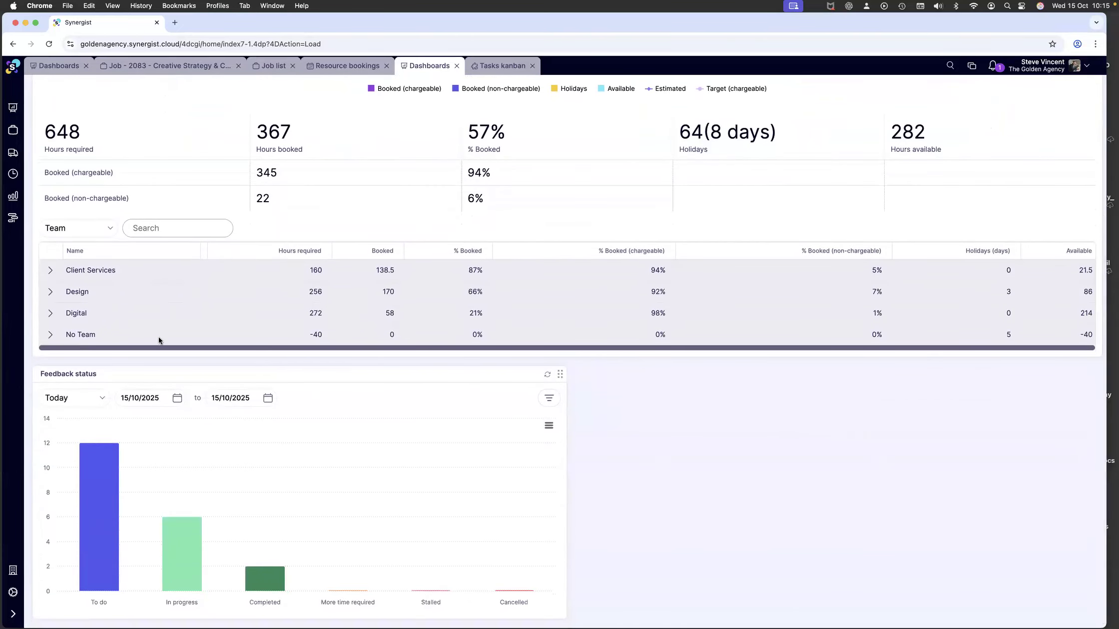
# Expand the Client Services team in the capacity table to examine its members' booked hours alongside the chart.
pyautogui.click(51, 273)
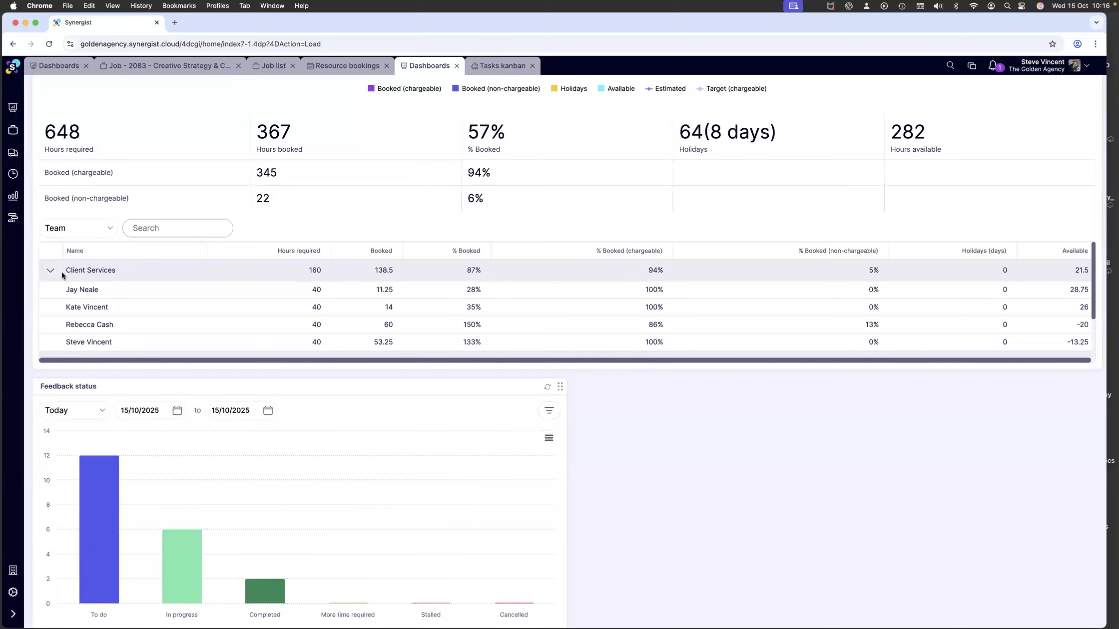
pyautogui.scroll(5, 59, 270)
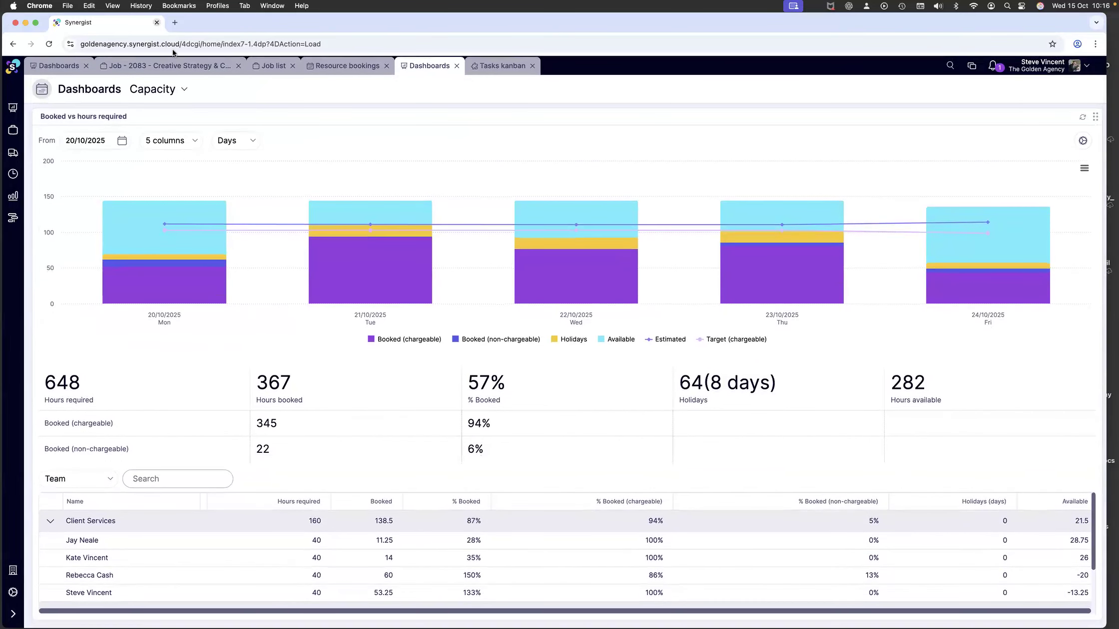
# Open the task board of job 2083 Creative Strategy & Concept and move the "Email client with schedule" card to On Hold.
pyautogui.click(178, 63)
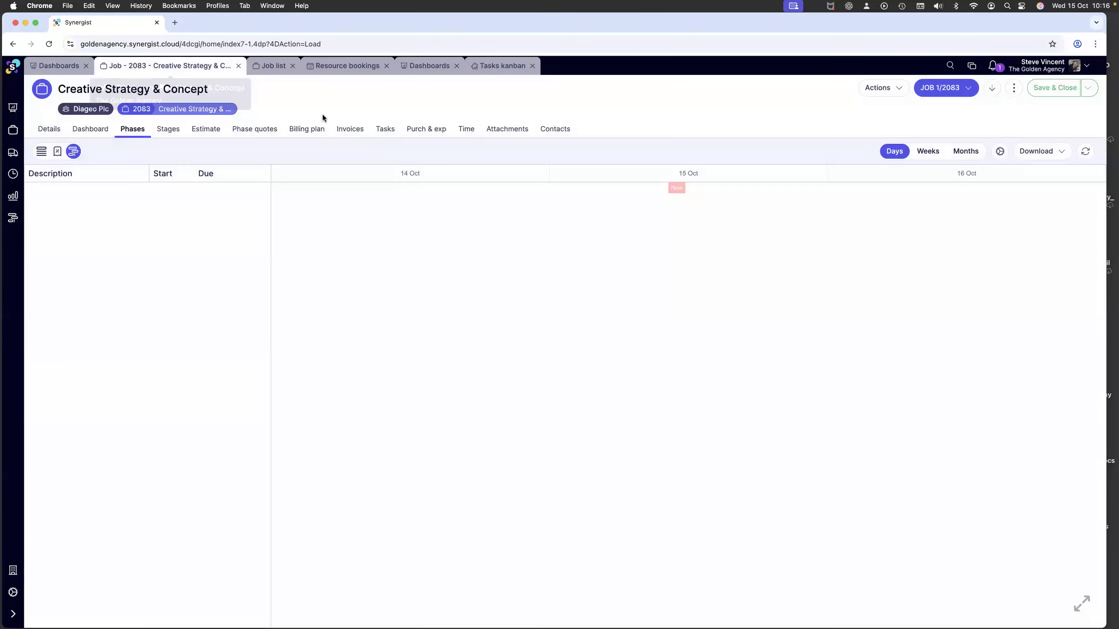
pyautogui.click(382, 131)
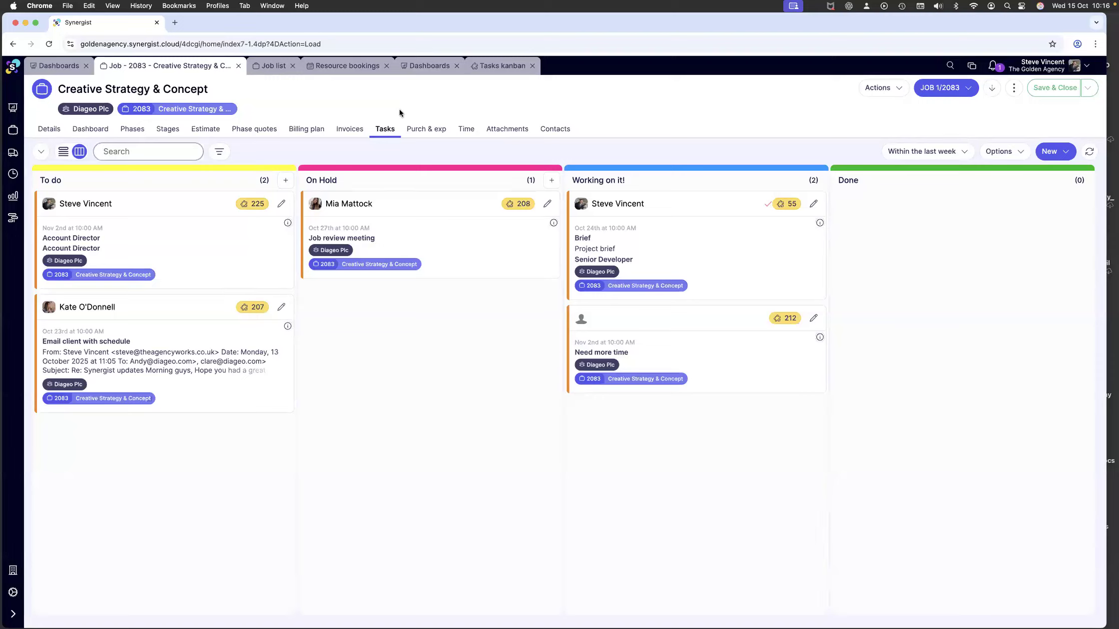
pyautogui.moveTo(211, 307); pyautogui.dragTo(452, 300)
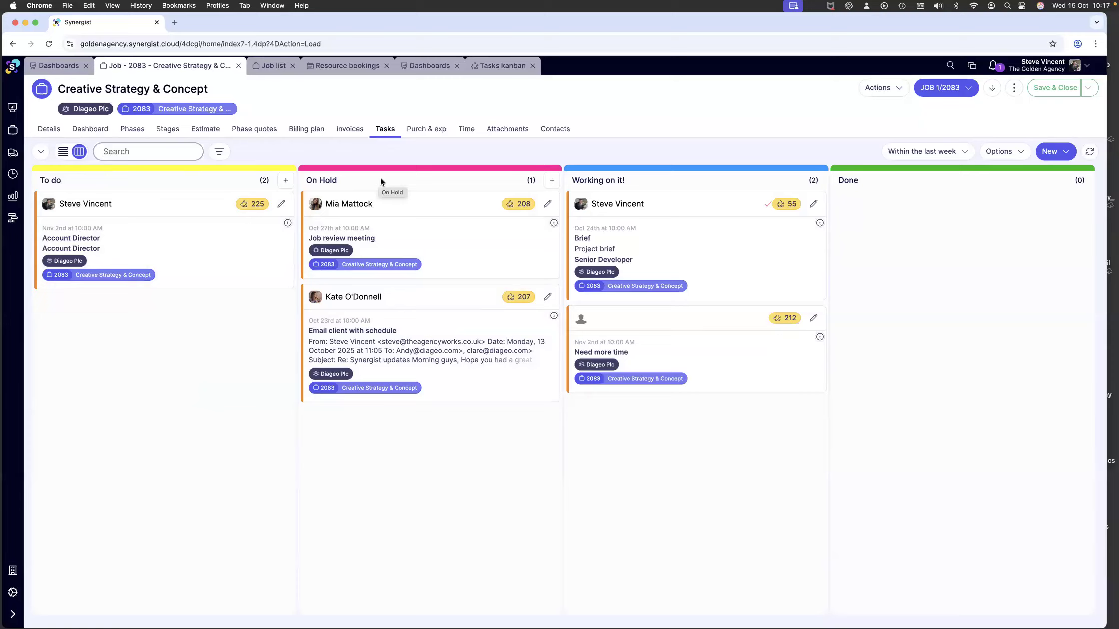
# Open the Account Director task 225 and mark "Budget sense-check" as done in its Studio Work Request checklist.
pyautogui.click(210, 241)
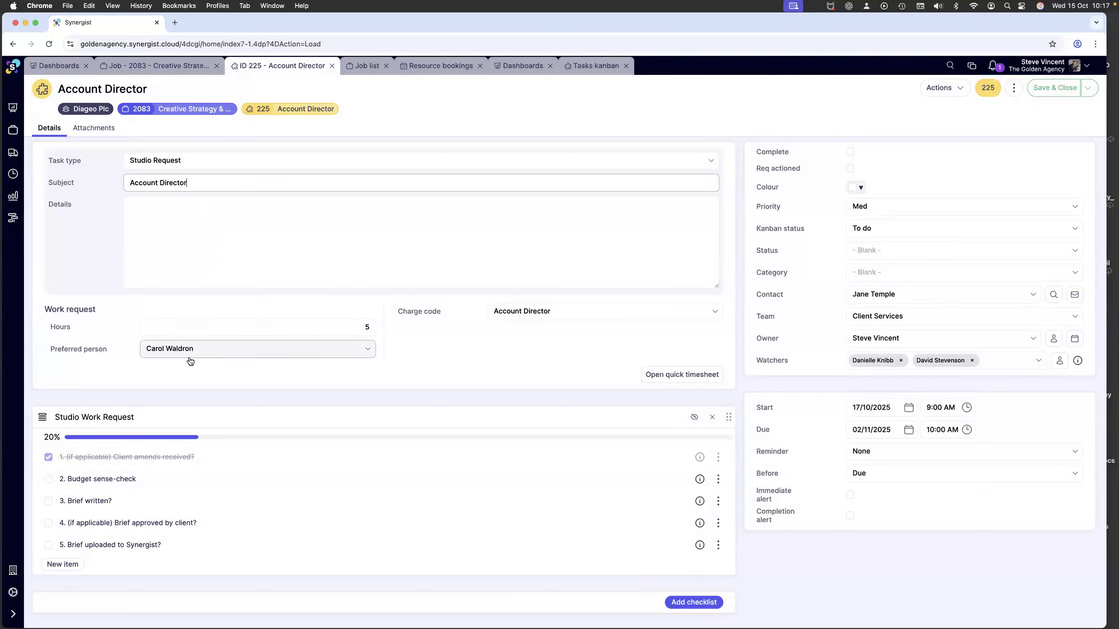
pyautogui.scroll(-3, 454, 366)
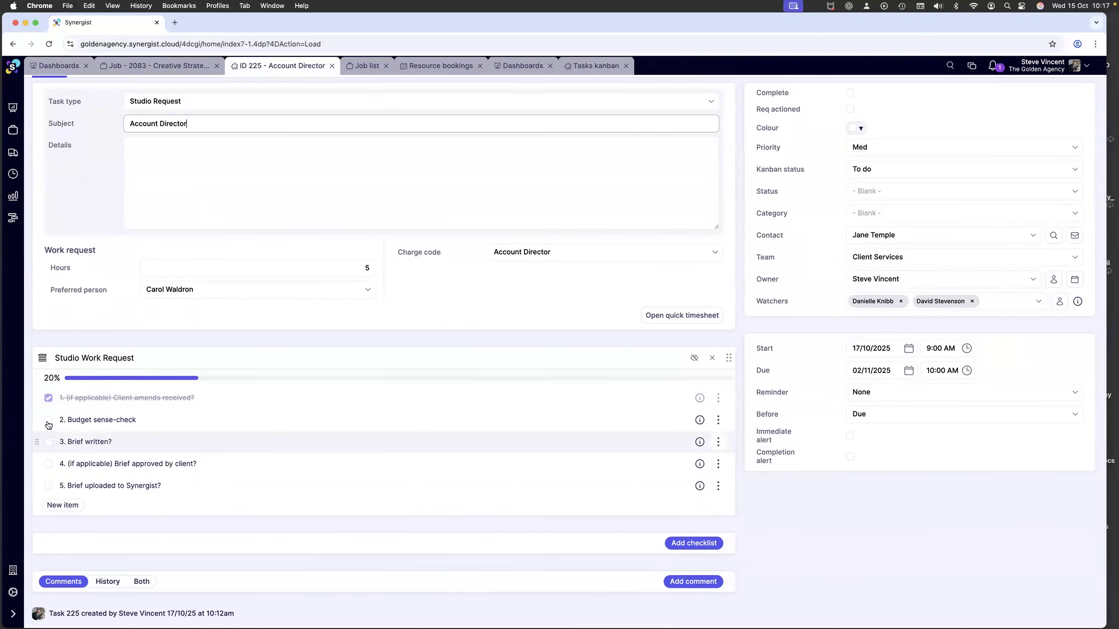
pyautogui.click(49, 424)
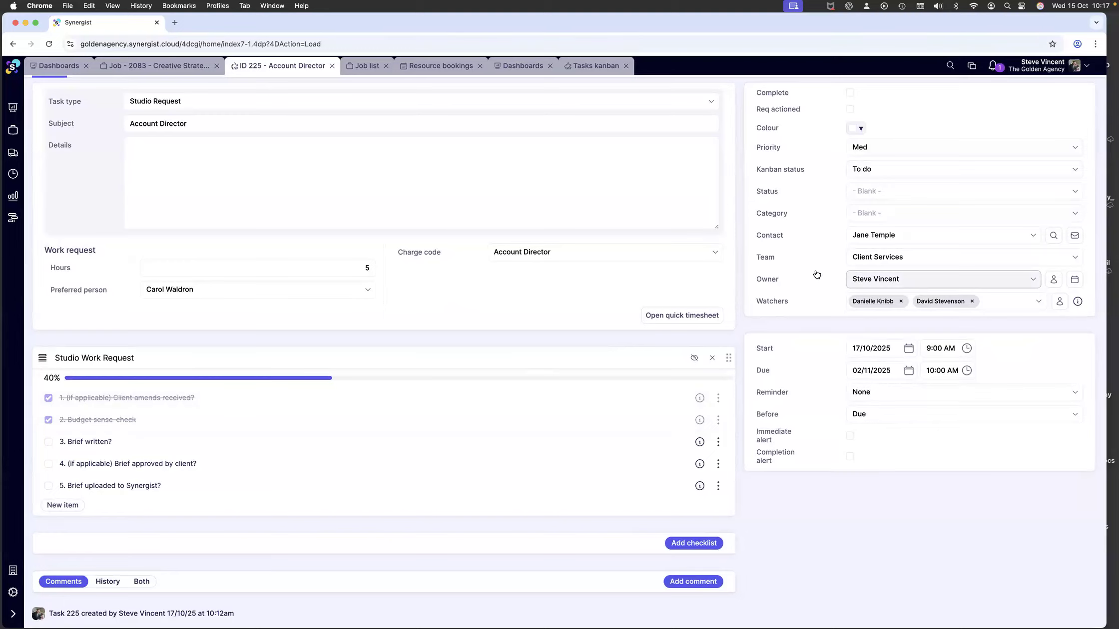
pyautogui.scroll(-1, 636, 340)
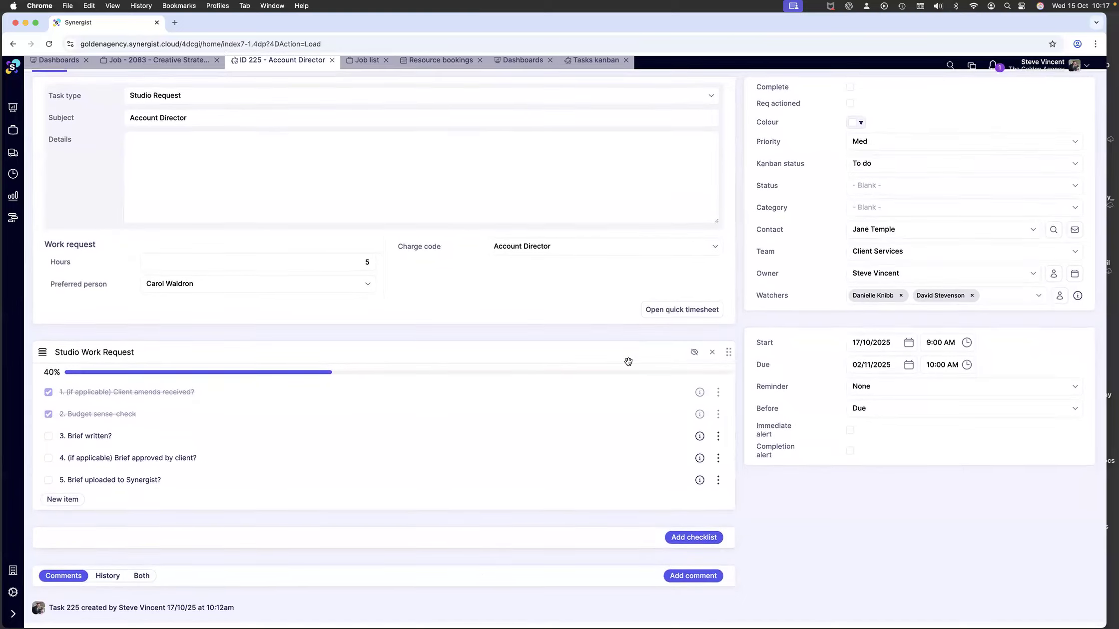
# Open a blank comment on the Account Director task and look over the task's details.
pyautogui.click(694, 579)
pyautogui.scroll(-5, 834, 550)
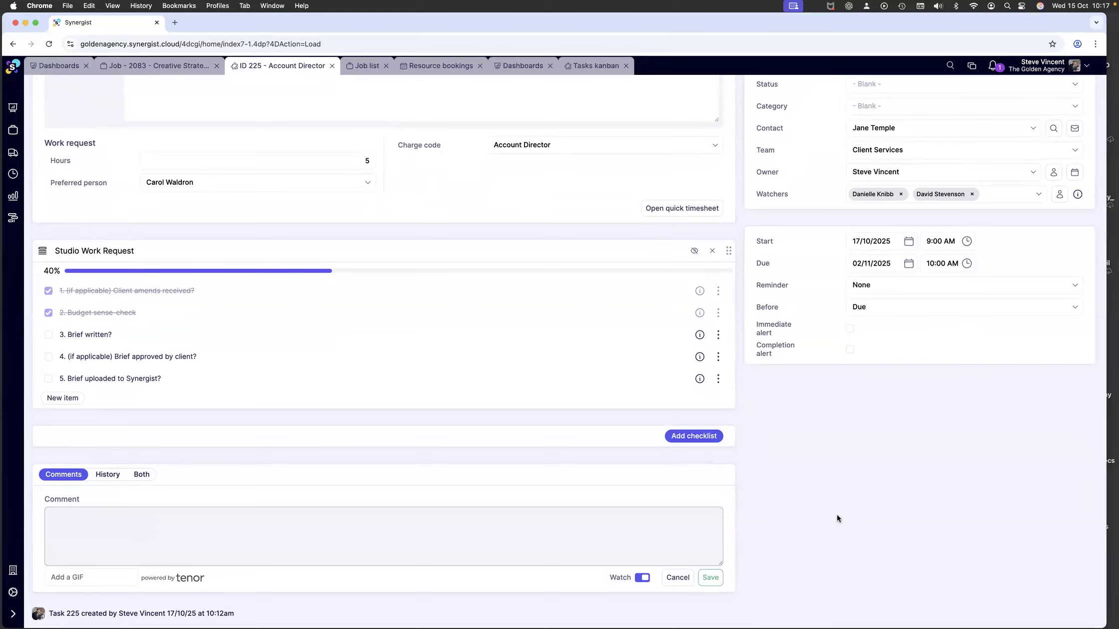
pyautogui.scroll(5, 767, 519)
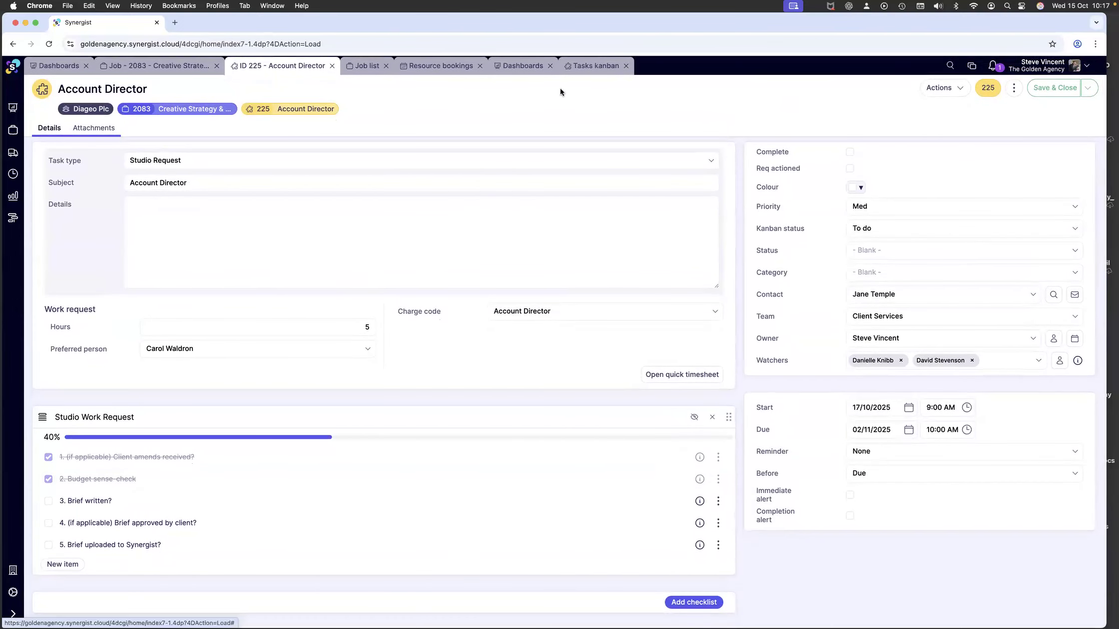
# Look over the kanban board of all open tasks and the attachments of job 2083 Creative Strategy & Concept.
pyautogui.click(591, 74)
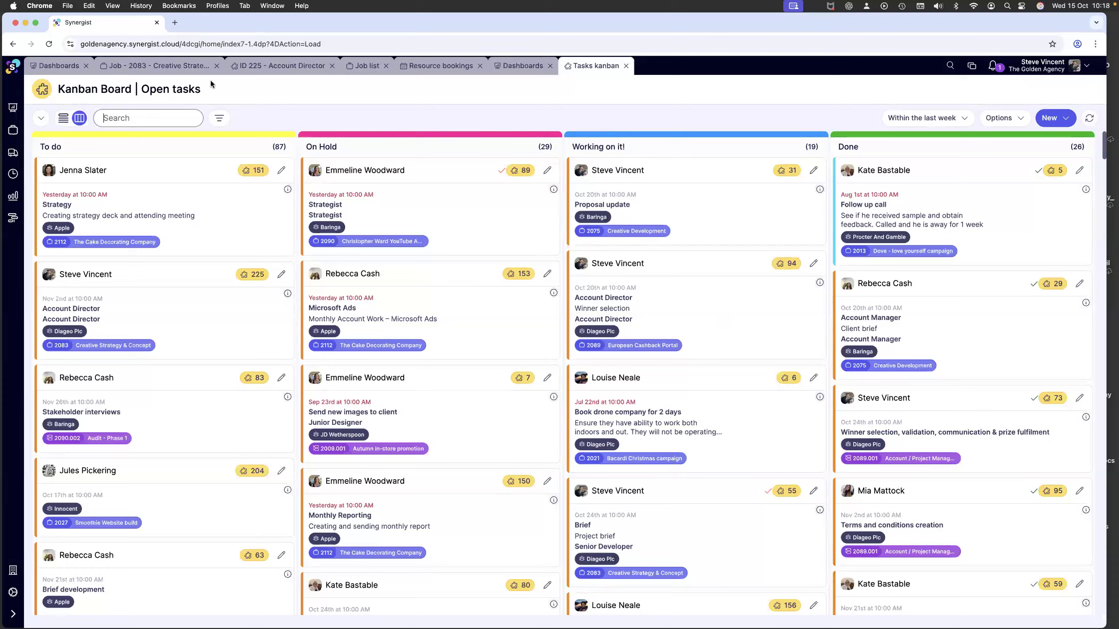
pyautogui.click(194, 69)
pyautogui.click(512, 130)
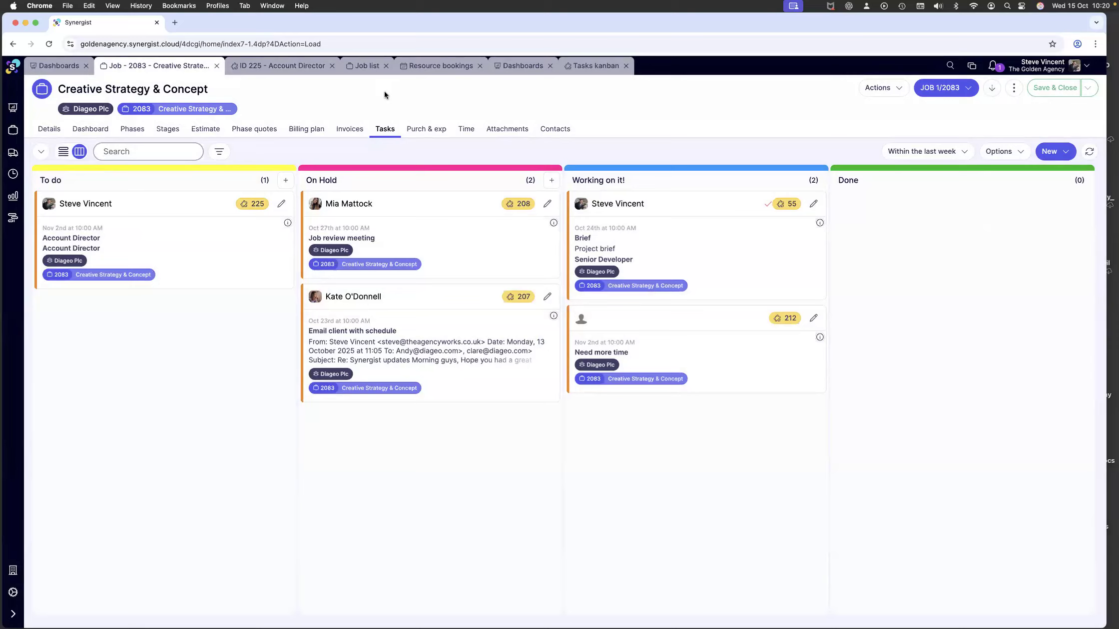
# Open the "Email client with schedule" task 207 and enlarge its Details field to read the stored email.
pyautogui.click(452, 326)
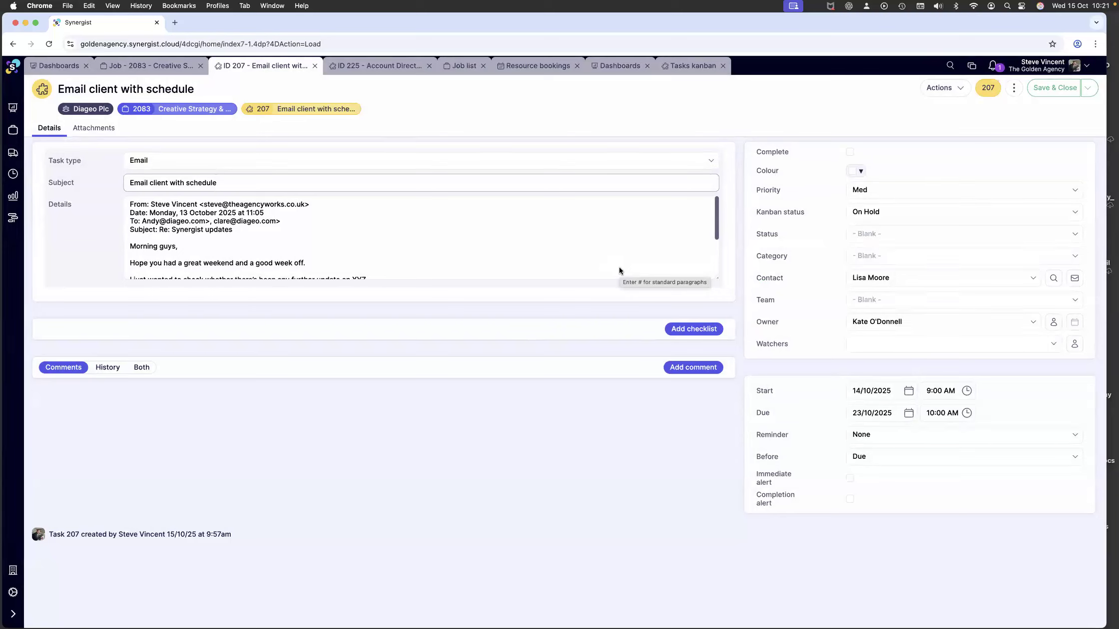
pyautogui.moveTo(715, 278); pyautogui.dragTo(701, 338)
pyautogui.click(682, 312)
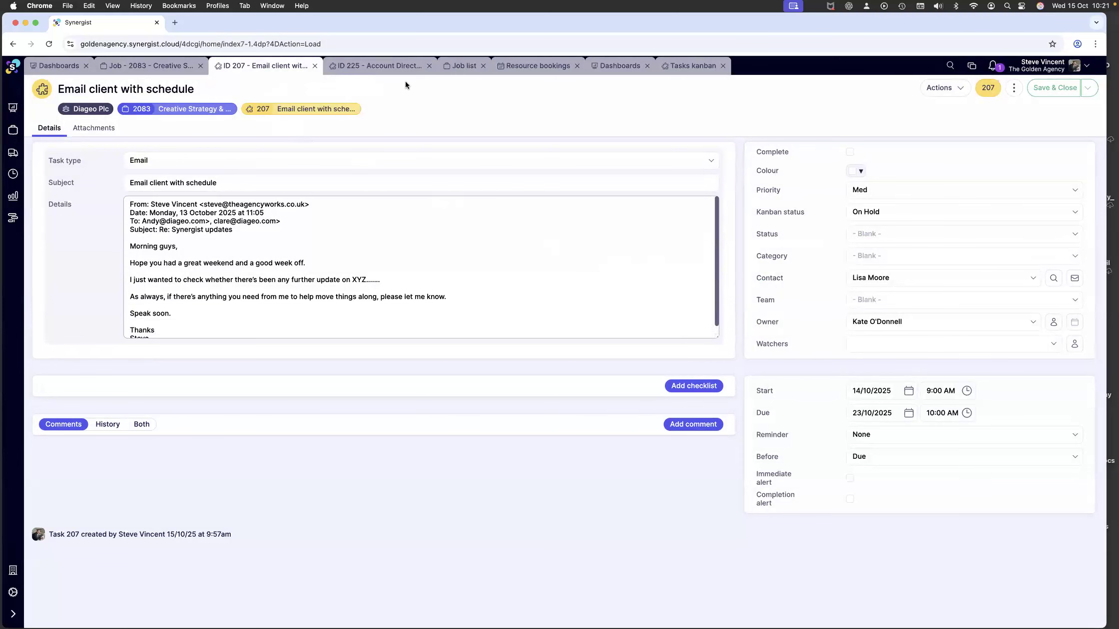
# Open job 2028 White paper landing page from the job list and show its dashboard of profit and cost figures.
pyautogui.click(467, 68)
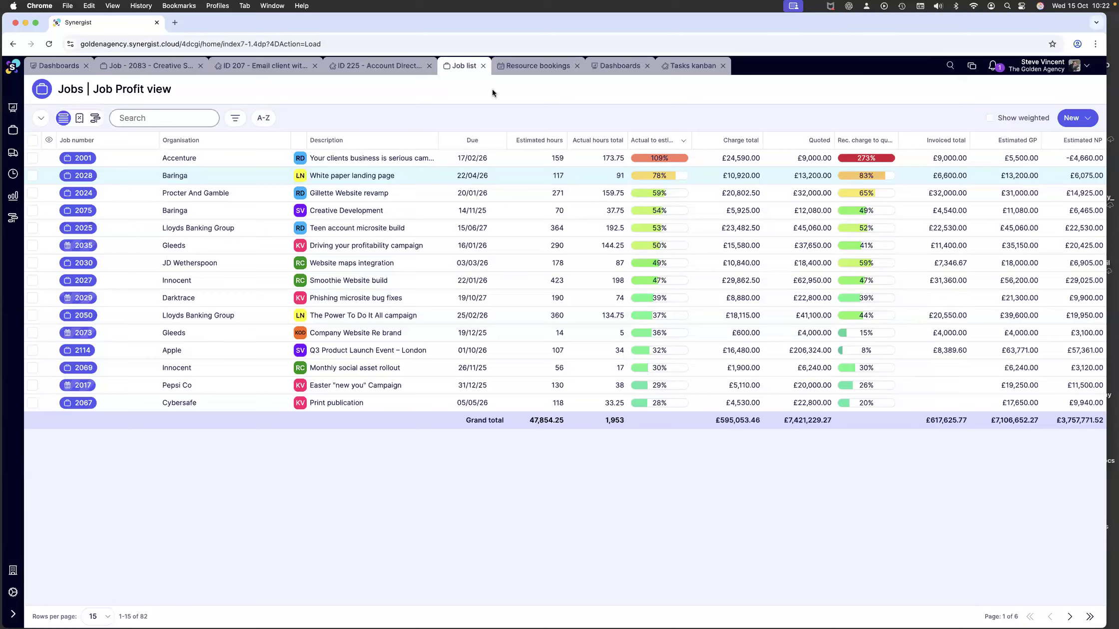
pyautogui.doubleClick(410, 175)
pyautogui.click(100, 131)
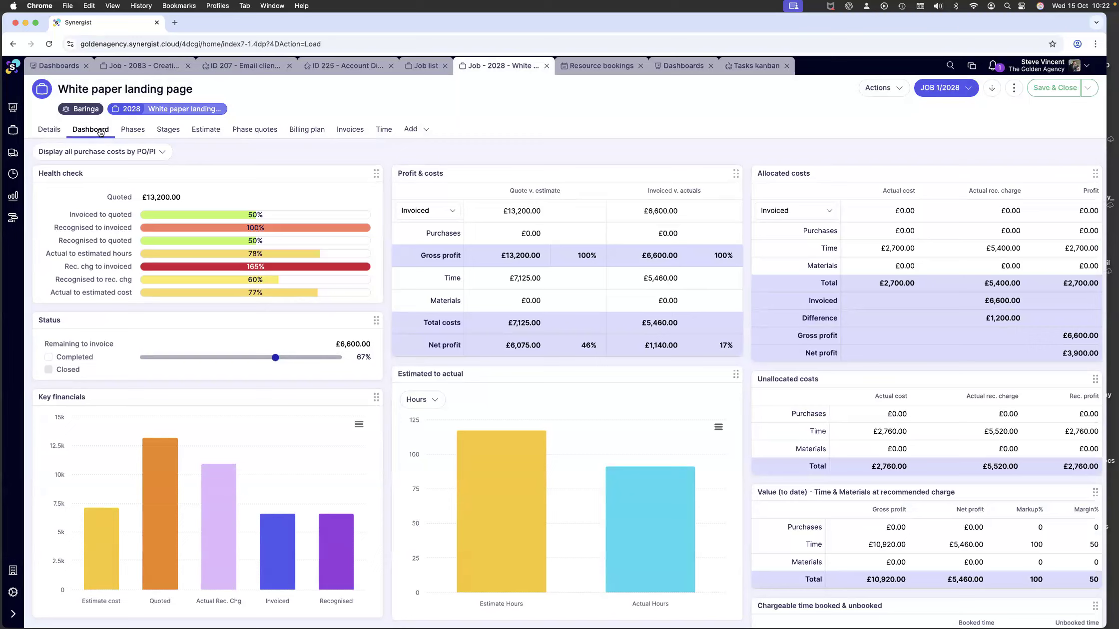
# Return to the first open Dashboards page.
pyautogui.click(76, 68)
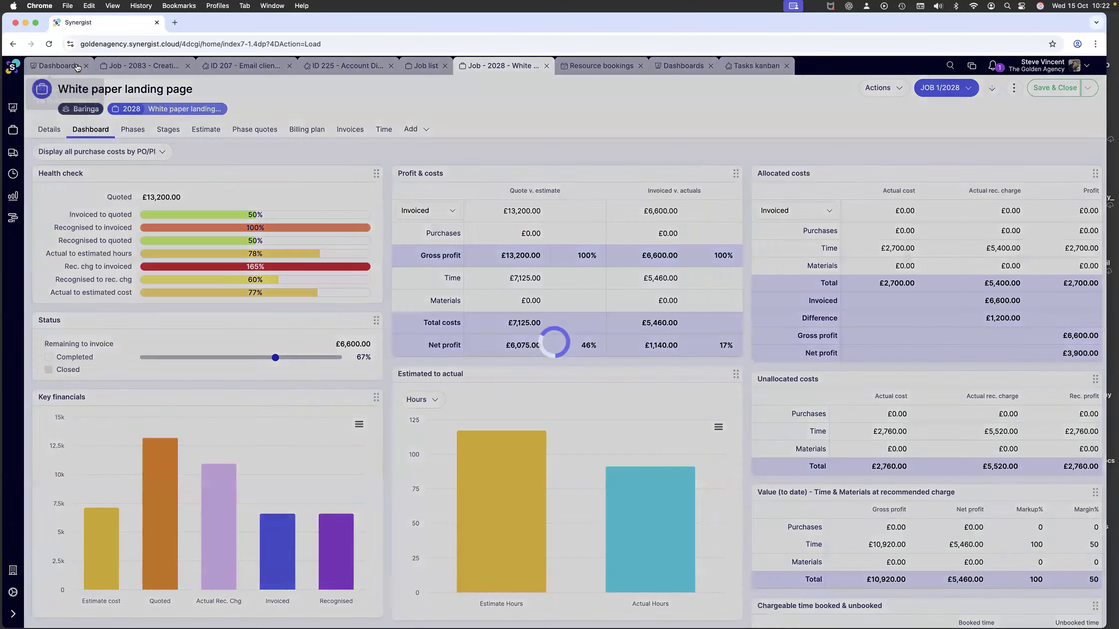